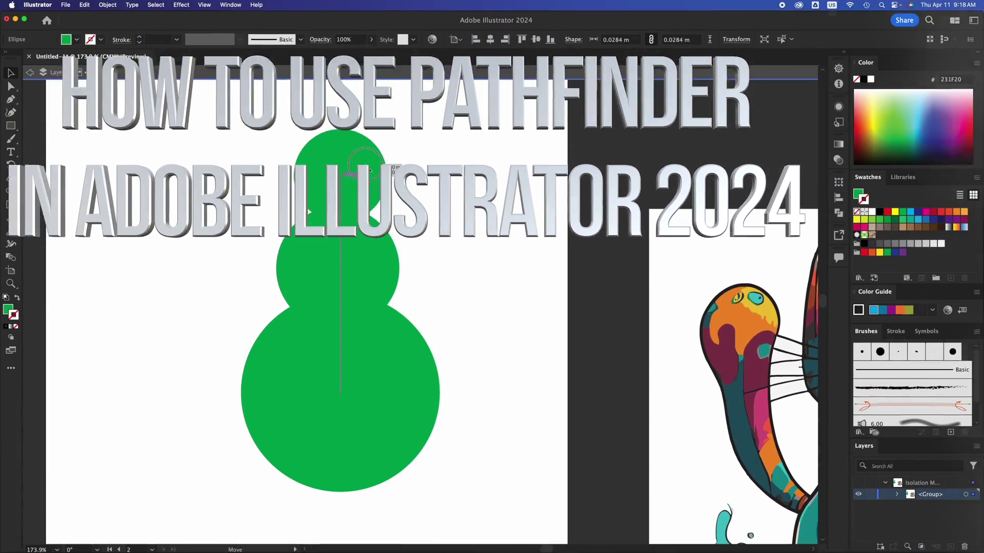
Step: Click through the three green circles to select them one at a time
click(426, 285)
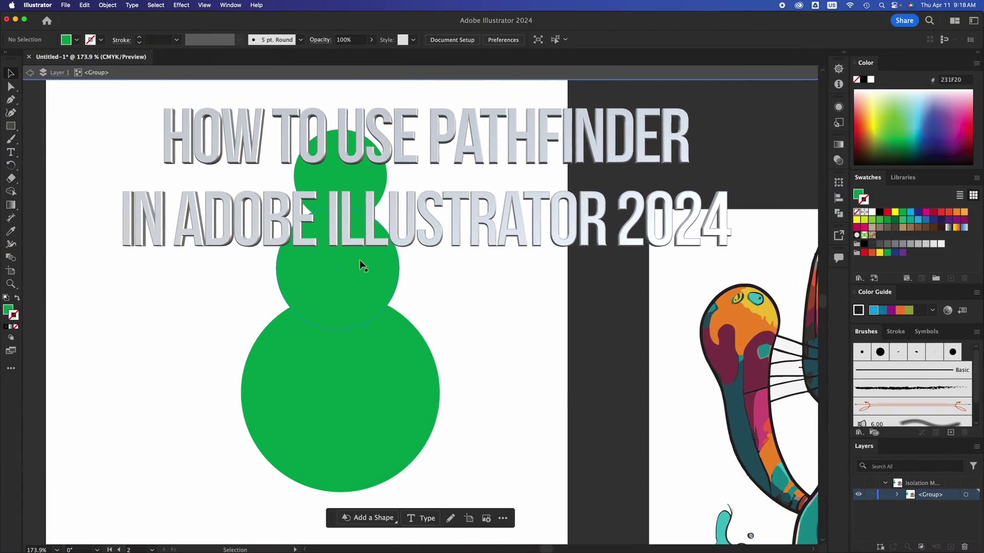
click(370, 264)
click(341, 193)
click(341, 394)
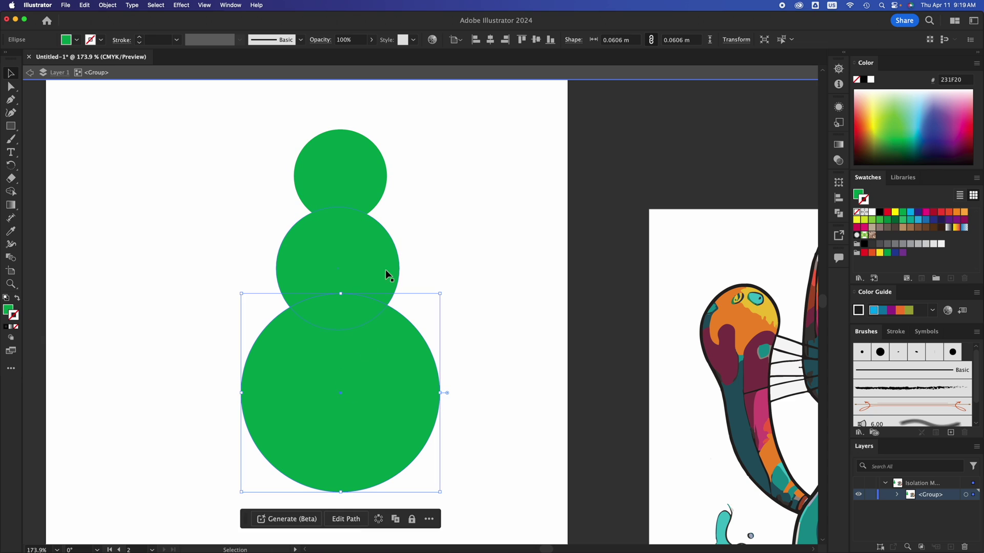
click(424, 266)
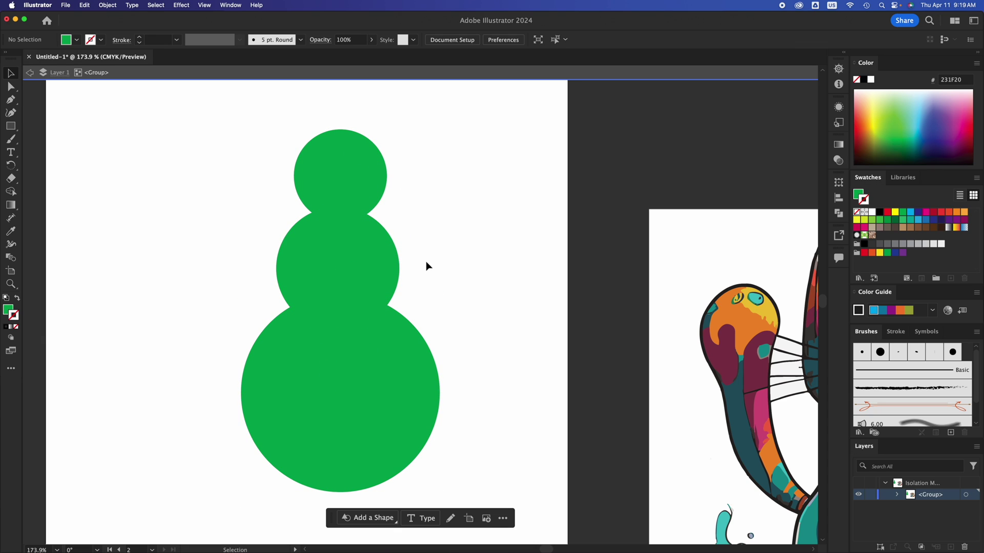
scroll(426, 261, right, 2)
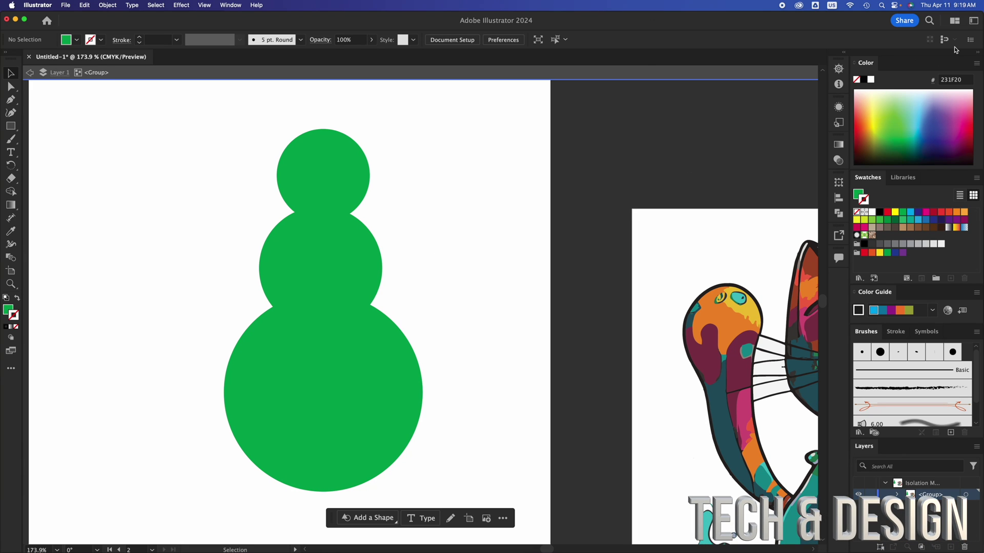
Step: Switch to the Layout workspace and marquee-select all three green circles
click(976, 22)
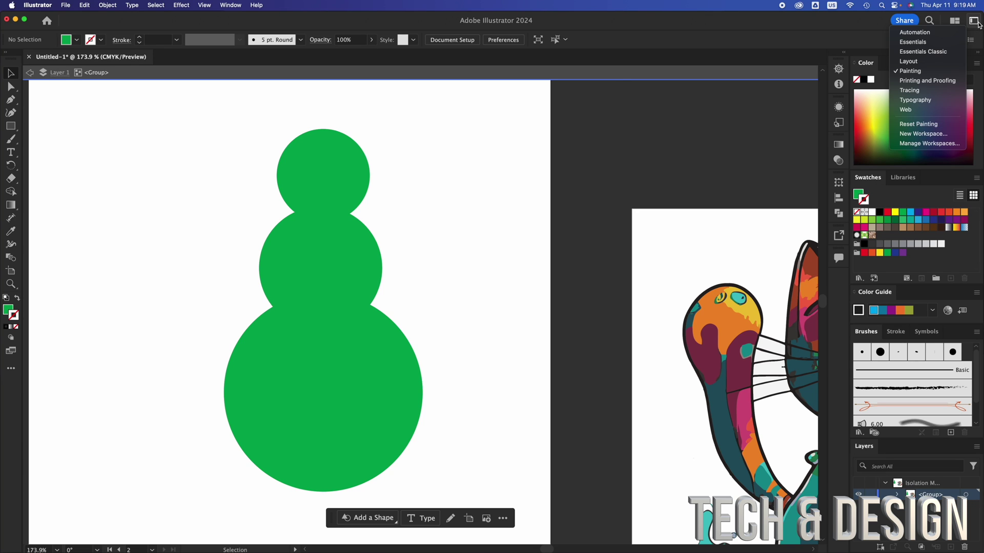
click(922, 52)
drag(430, 139, 491, 198)
drag(487, 134, 232, 454)
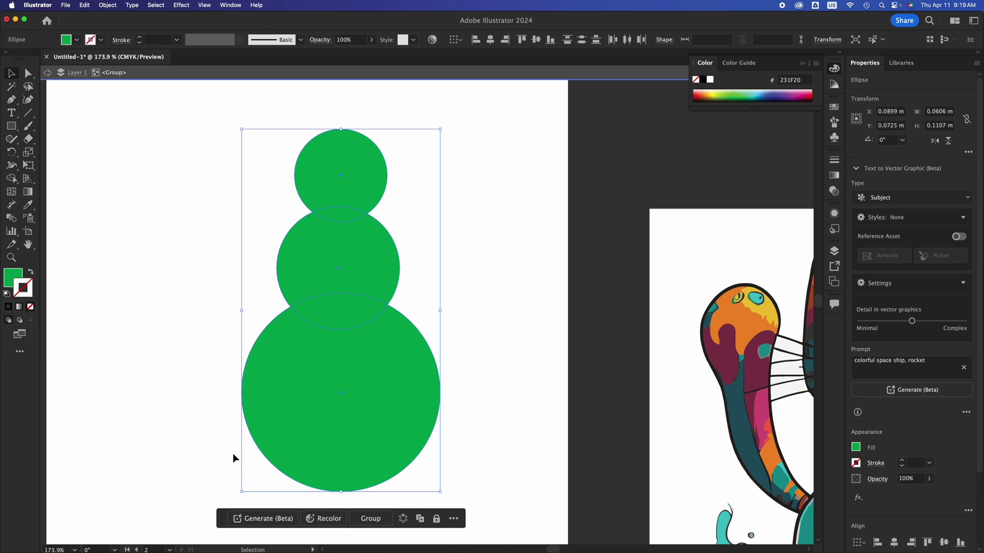
Step: Group the circles, move them down-right to X 0.095 m, Y 0.0757 m, then ungroup
key(super+g)
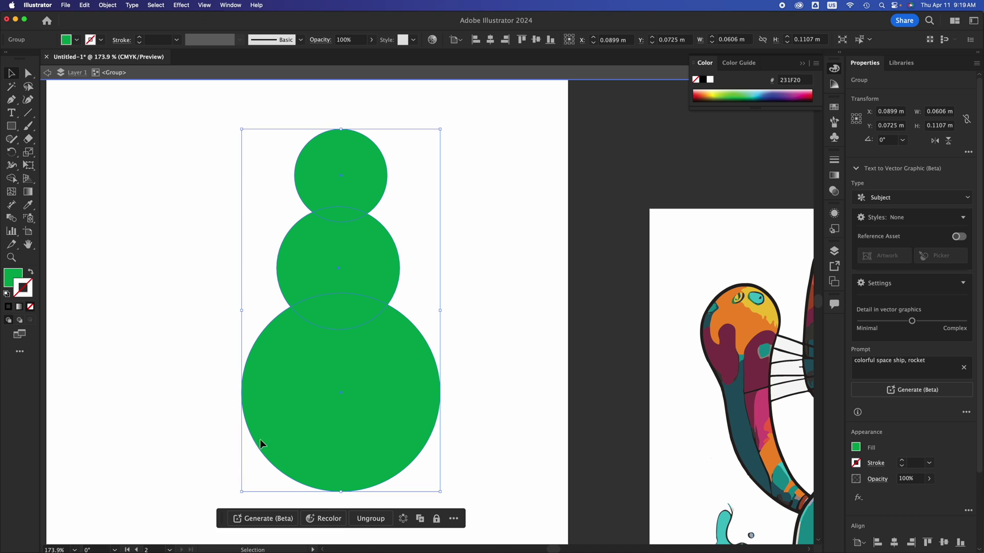
key(super+z)
key(super+shift+z)
drag(374, 247, 404, 268)
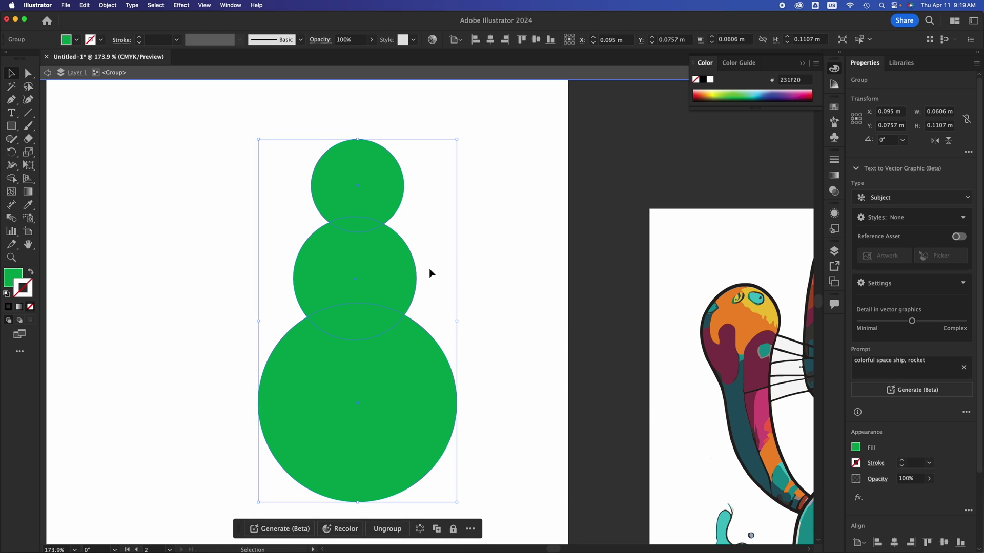
key(super+shift+g)
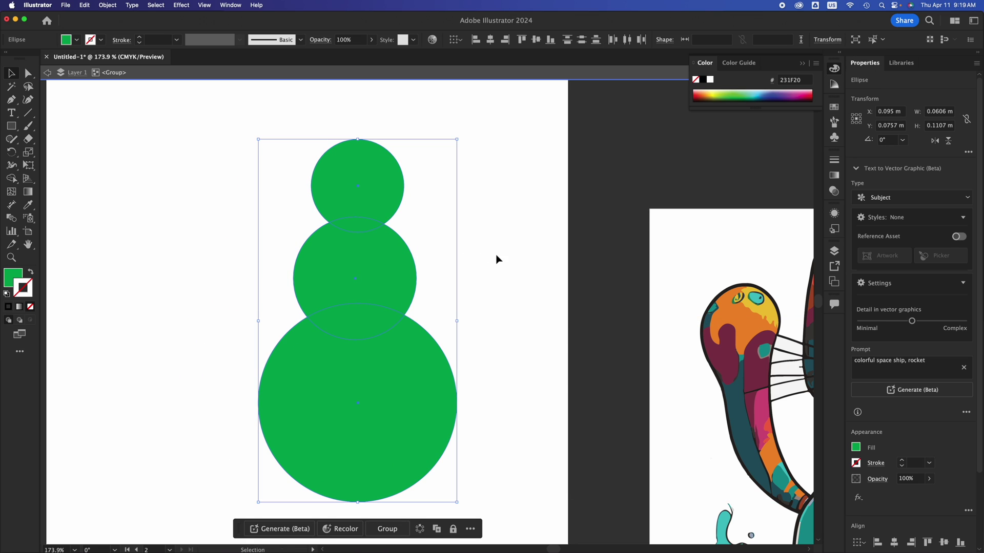
Step: Nudge the middle circle right, then move all three circles to the left
click(373, 264)
drag(370, 266, 395, 263)
drag(464, 148, 256, 492)
drag(352, 428, 265, 426)
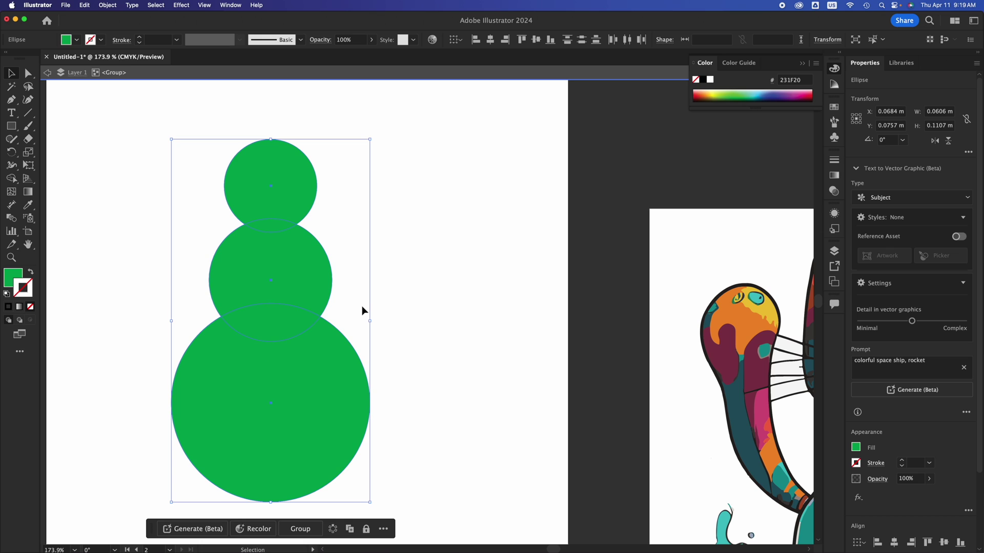
Step: Set the three circles' opacity to 63%
click(906, 479)
text(63)
key(Return)
scroll(955, 458, down, 3)
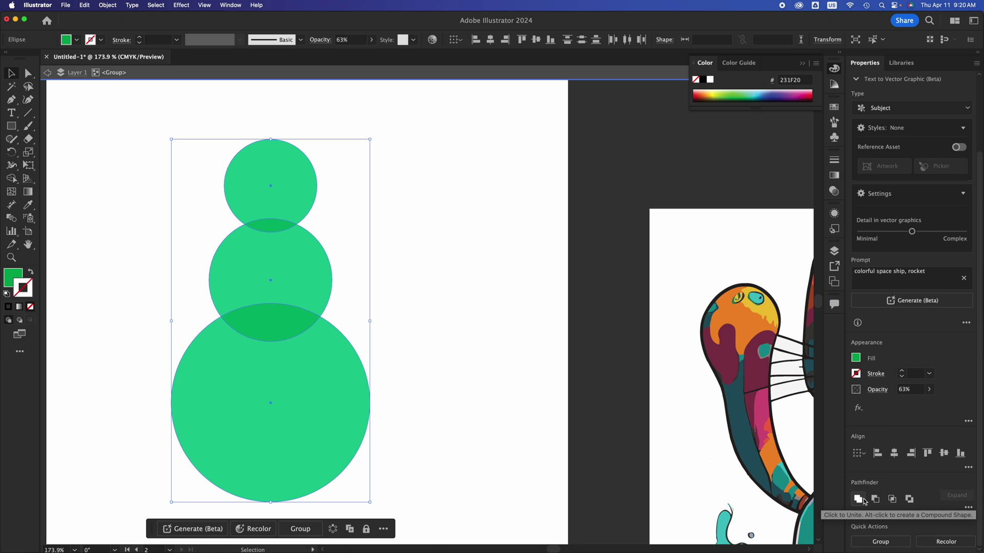
Step: Unite the three circles into one snowman path and reposition it slightly right
click(859, 501)
click(481, 342)
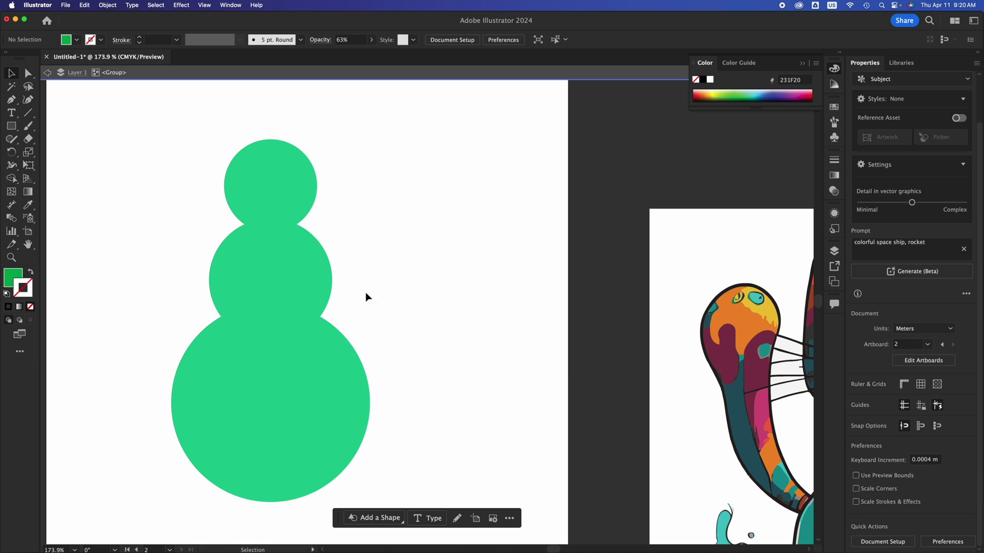
click(269, 246)
drag(271, 269, 333, 275)
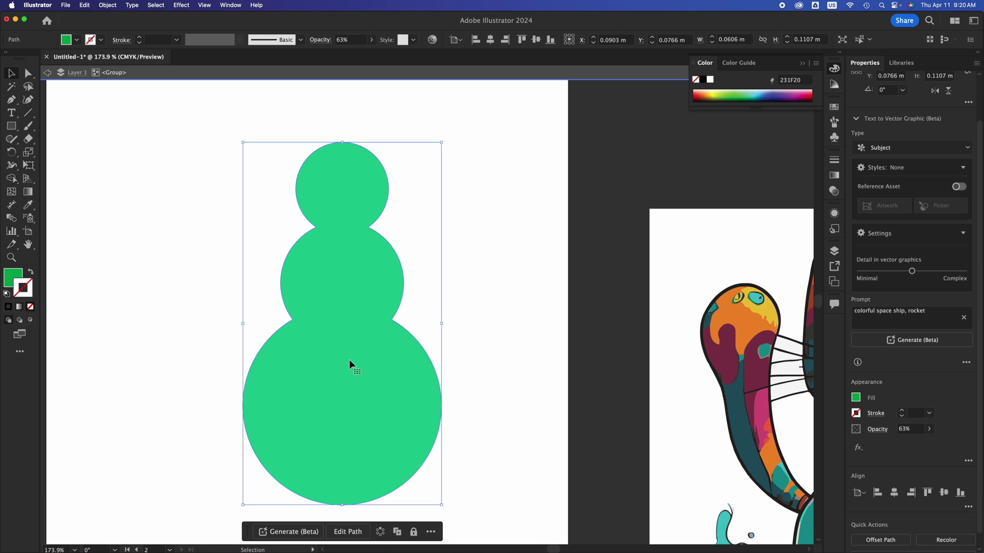
click(511, 297)
drag(387, 355, 354, 354)
click(426, 331)
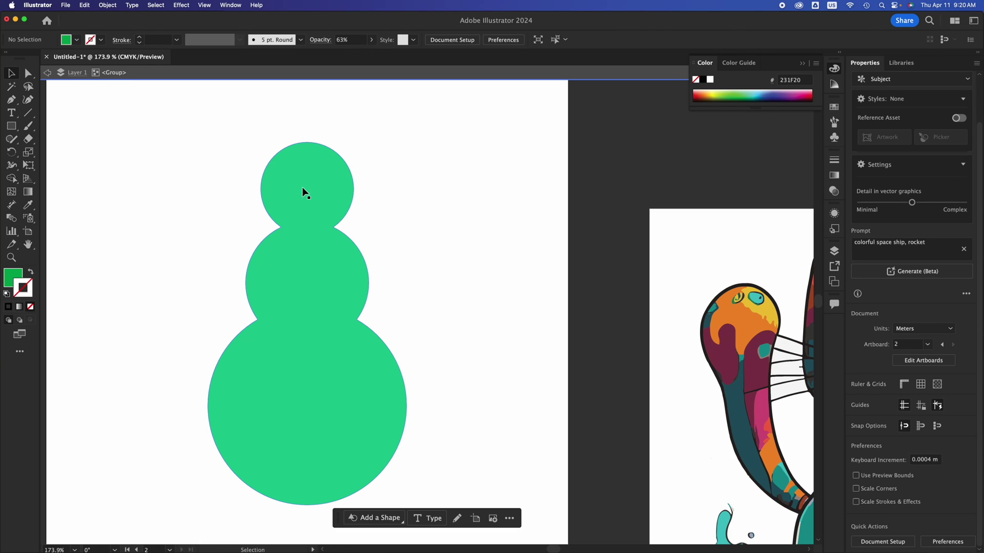
Step: Sketch a grey ellipse with the Shaper tool, shrink it to a small circle, and remove its stroke
click(12, 139)
mouse_move(163, 193)
mouse_down()
mouse_move(222, 202)
mouse_move(196, 171)
mouse_up()
click(11, 72)
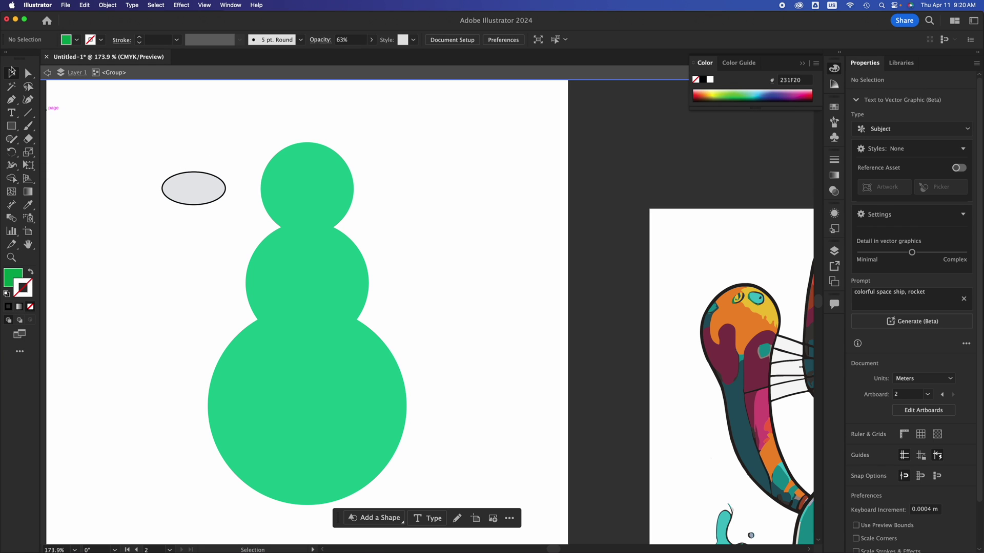
click(204, 186)
click(224, 170)
drag(225, 172, 199, 185)
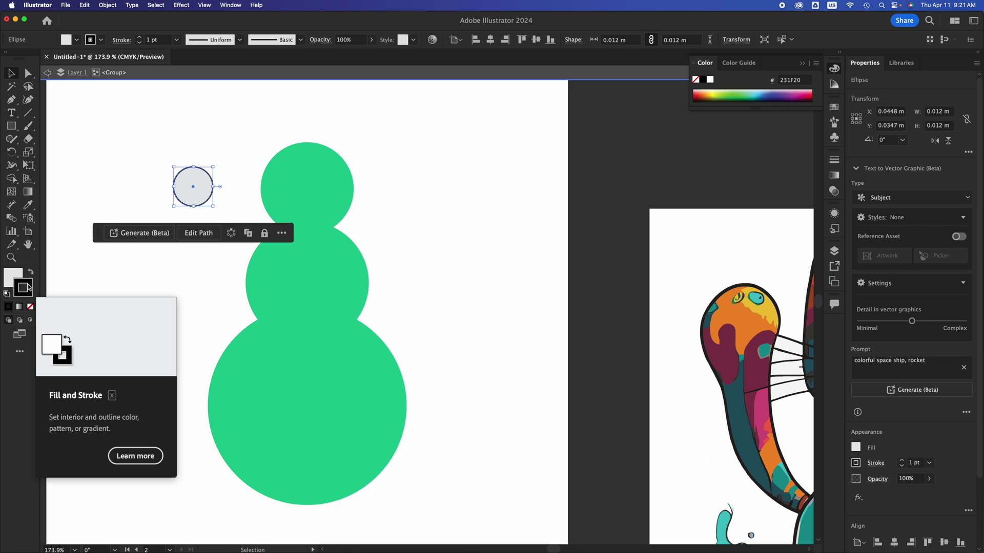
click(31, 309)
Step: Move the small grey circle up onto the green figure's head as an eye
drag(200, 193, 298, 170)
scroll(298, 164, up, 2)
scroll(299, 170, up, 2)
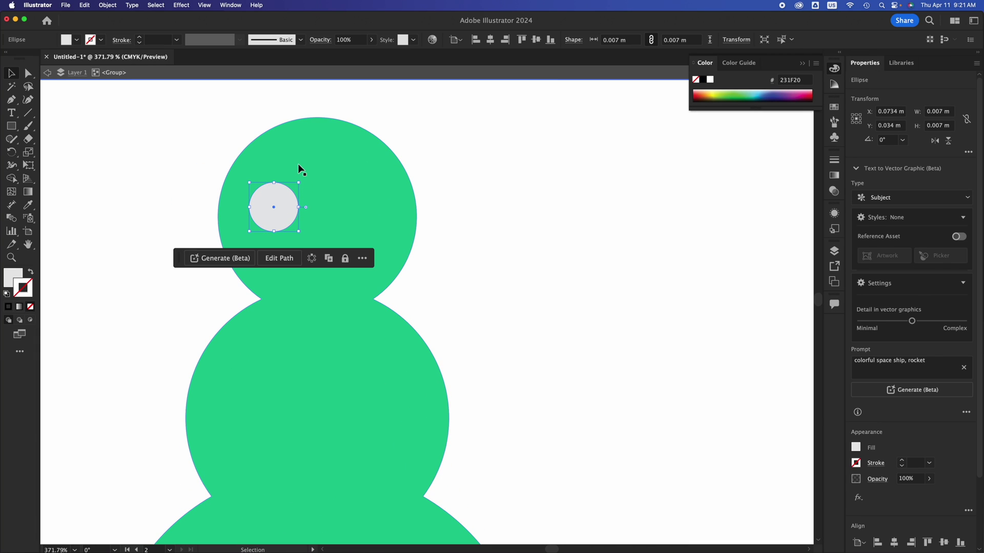
scroll(299, 169, up, 3)
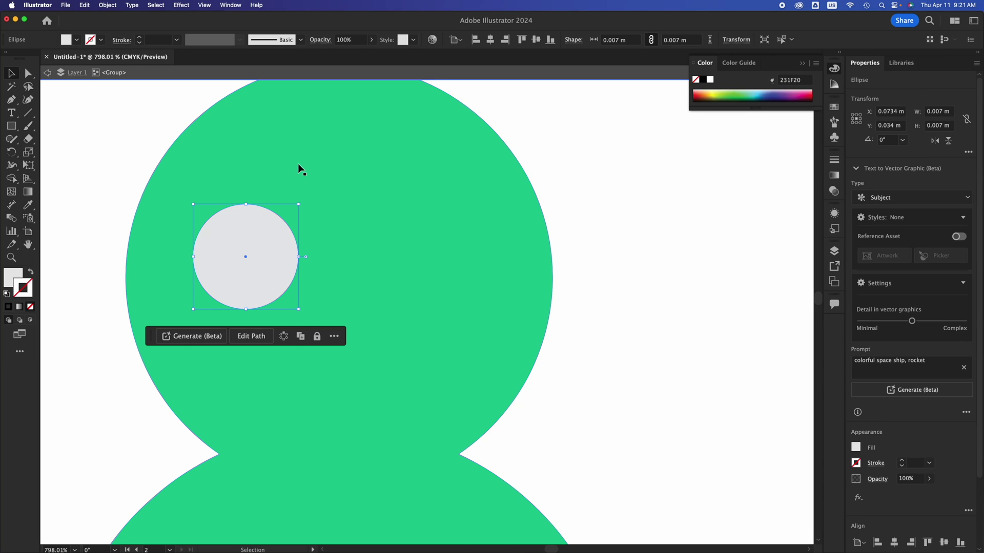
drag(272, 233, 419, 207)
Step: Select both grey eye circles and group them with Cmd+G
click(493, 273)
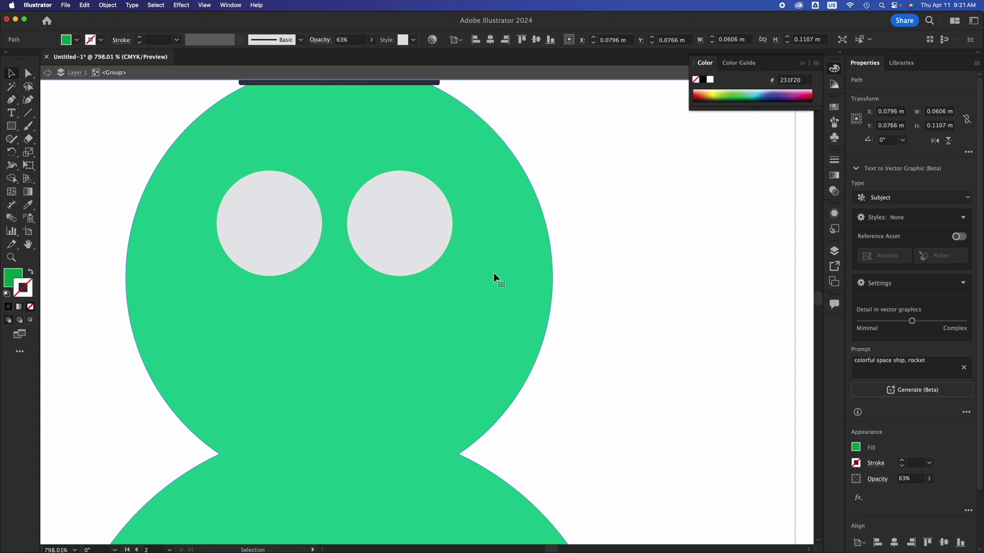
click(407, 235)
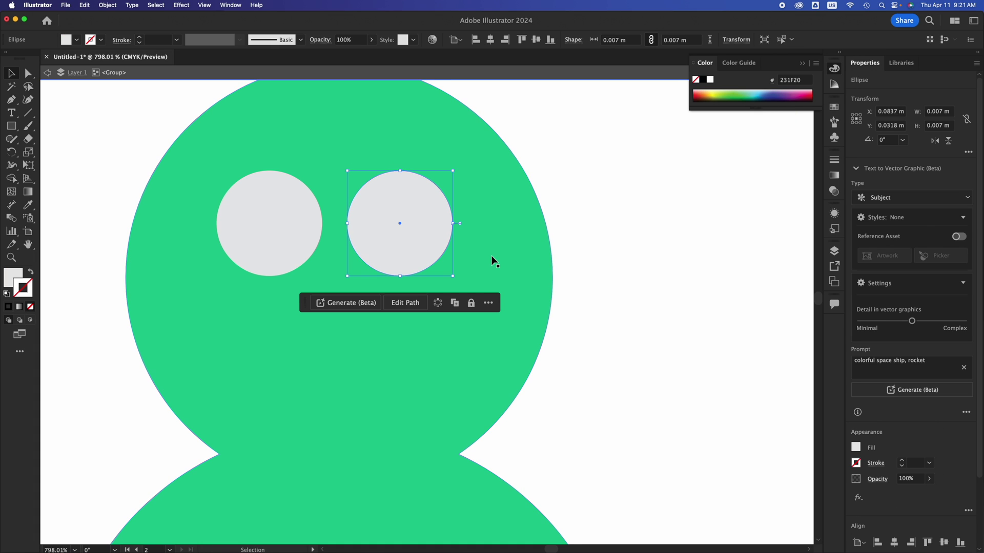
click(433, 242)
shift+click(308, 245)
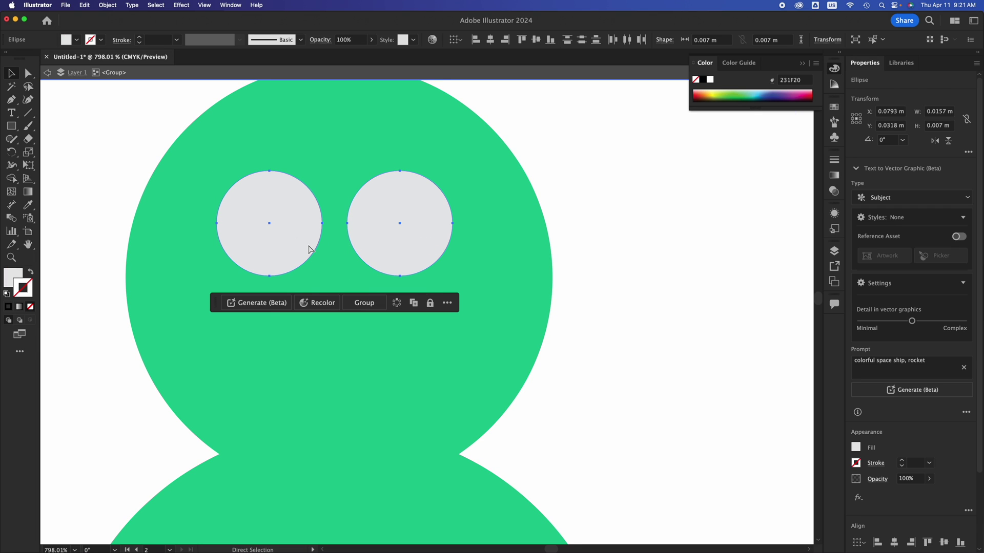
key(super+g)
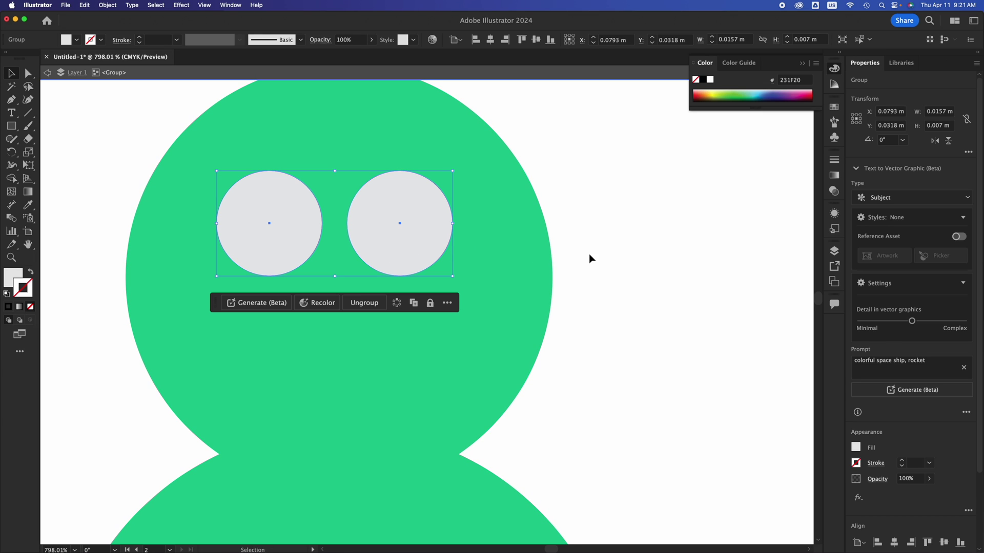
Step: Select the green body together with the eye group
click(539, 254)
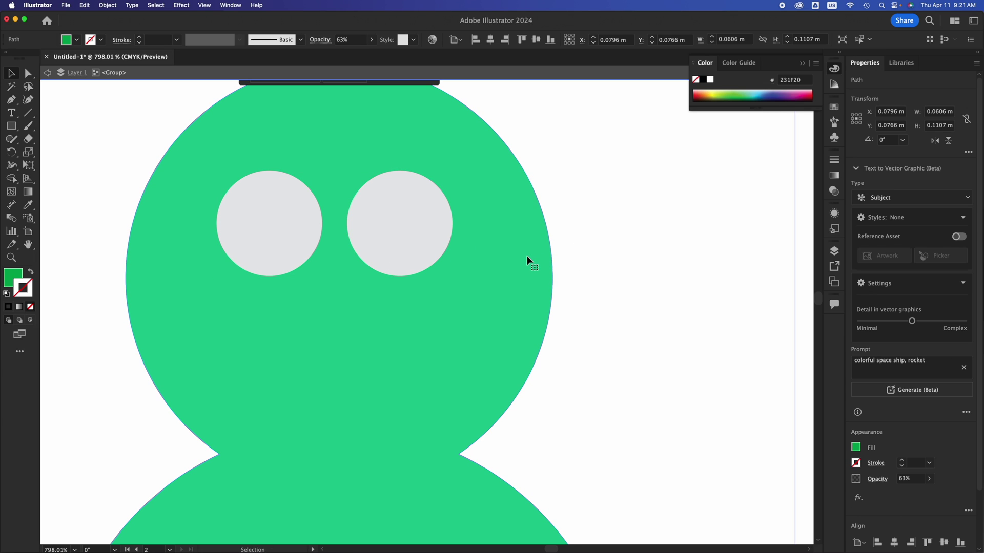
shift+click(403, 221)
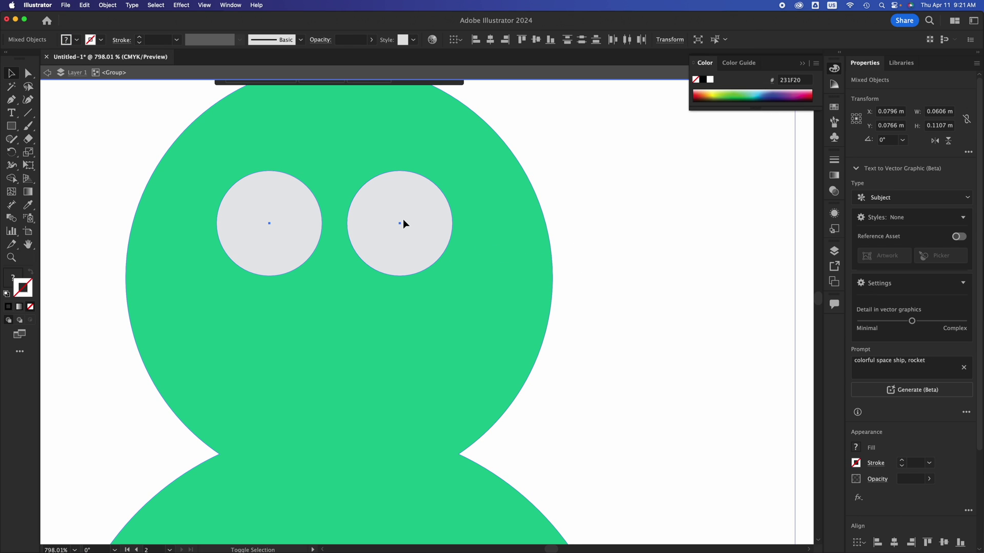
scroll(916, 514, down, 3)
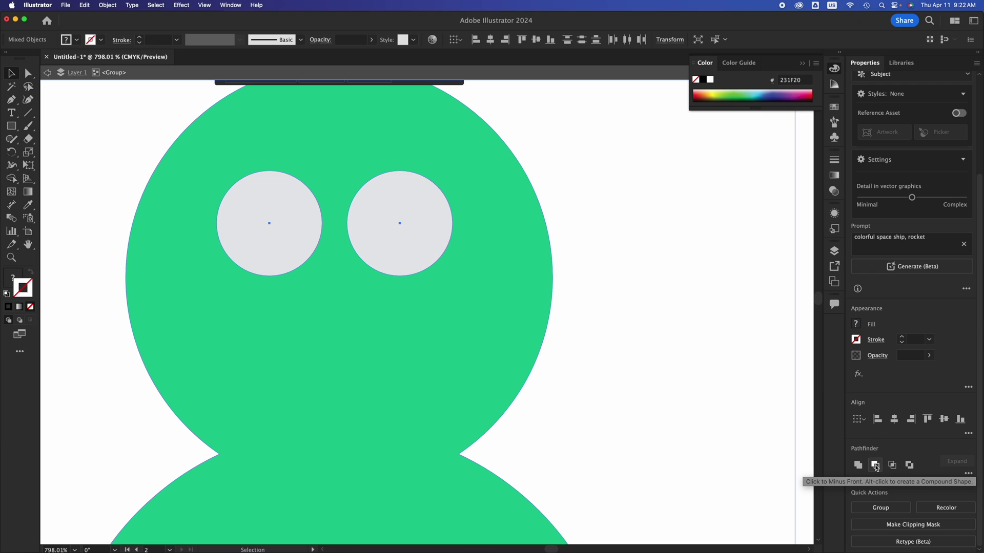
Step: Punch the eye circles out of the green body to form one compound path
click(875, 466)
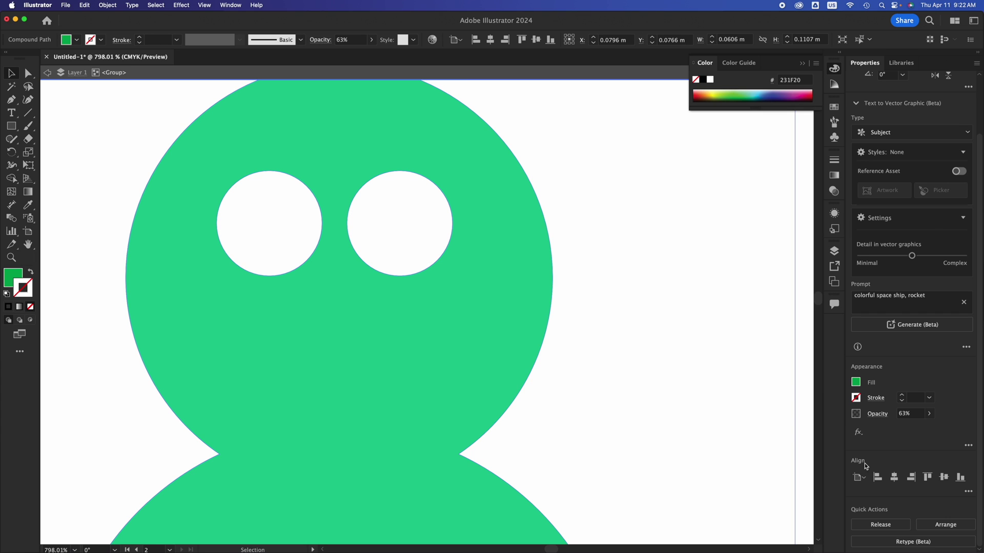
click(799, 361)
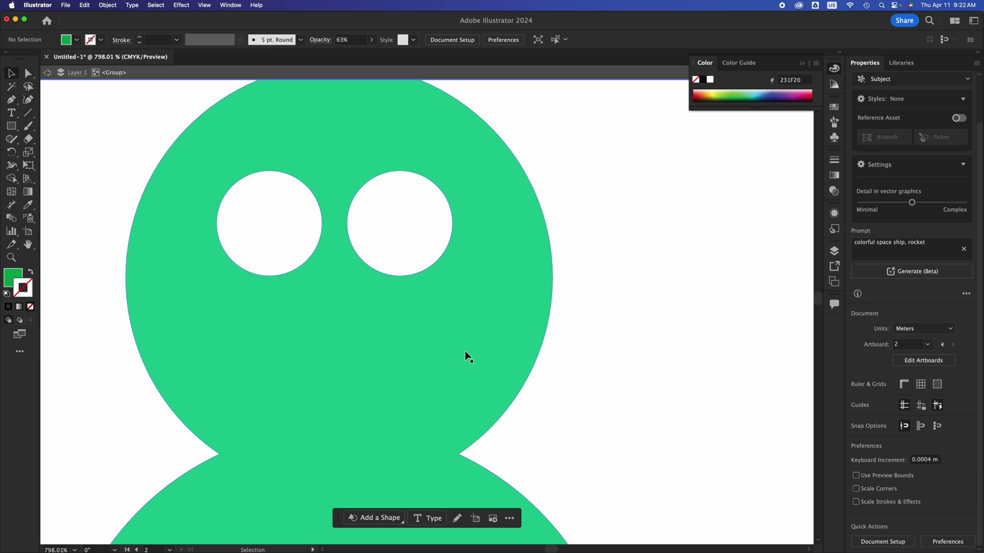
scroll(466, 351, down, 5)
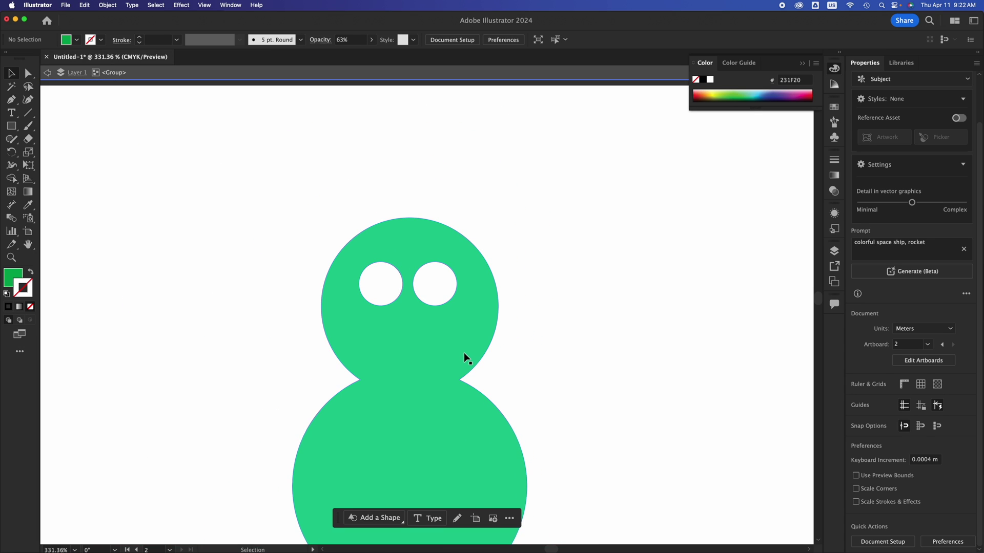
scroll(435, 315, down, 4)
scroll(435, 316, up, 3)
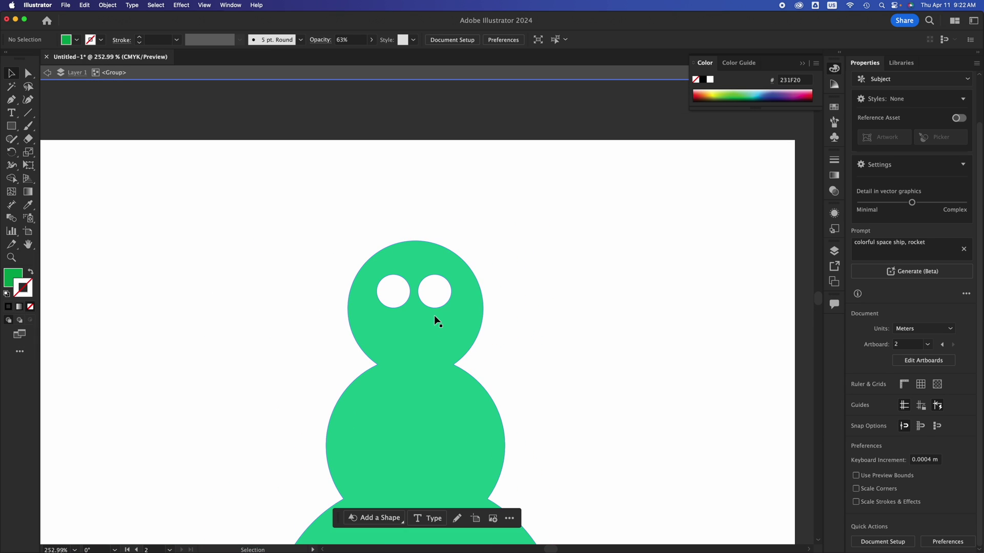
Step: Nudge the green figure to a slightly different spot on the artboard and deselect
drag(433, 348, 418, 325)
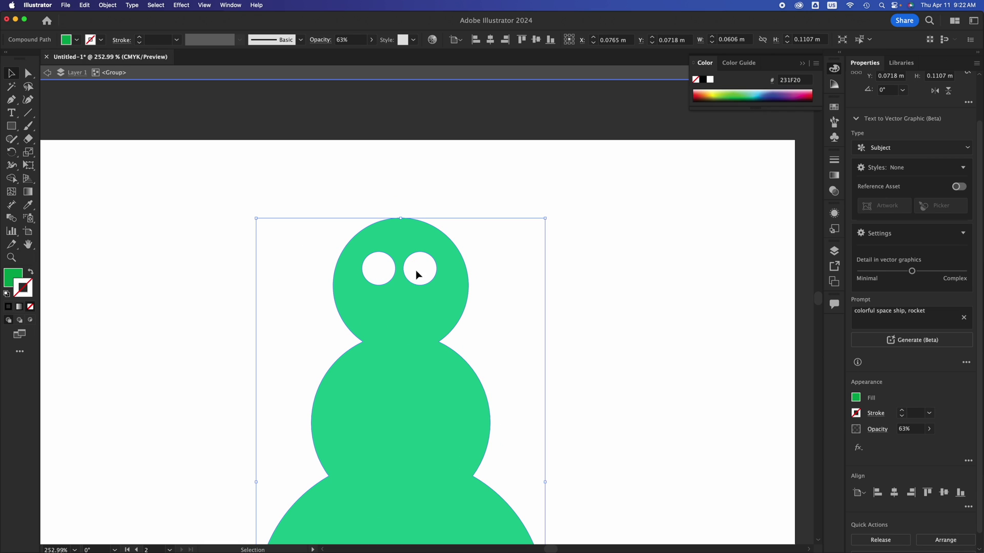
drag(423, 290, 452, 322)
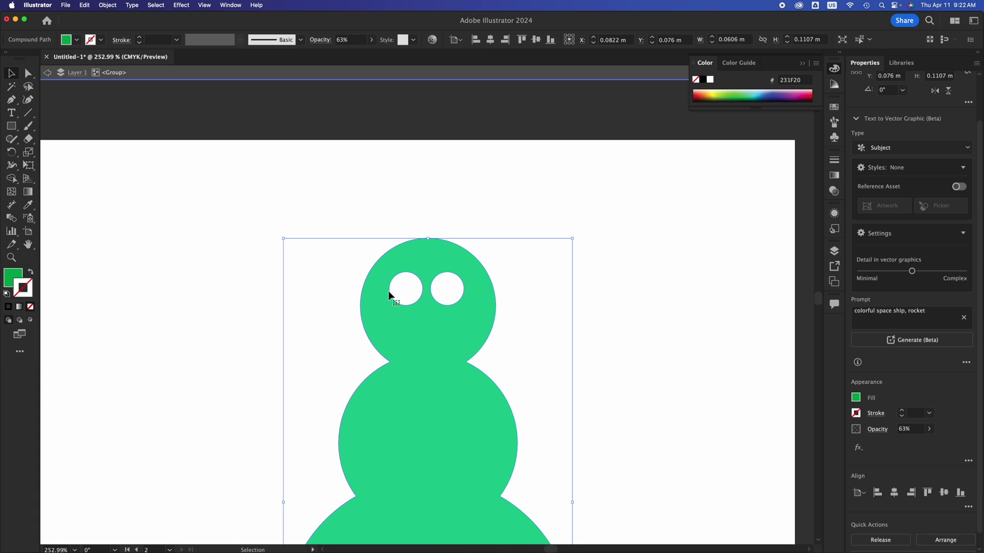
click(151, 258)
Step: Sketch a new ellipse with the Shaper tool in the artboard's upper left and select it
click(11, 273)
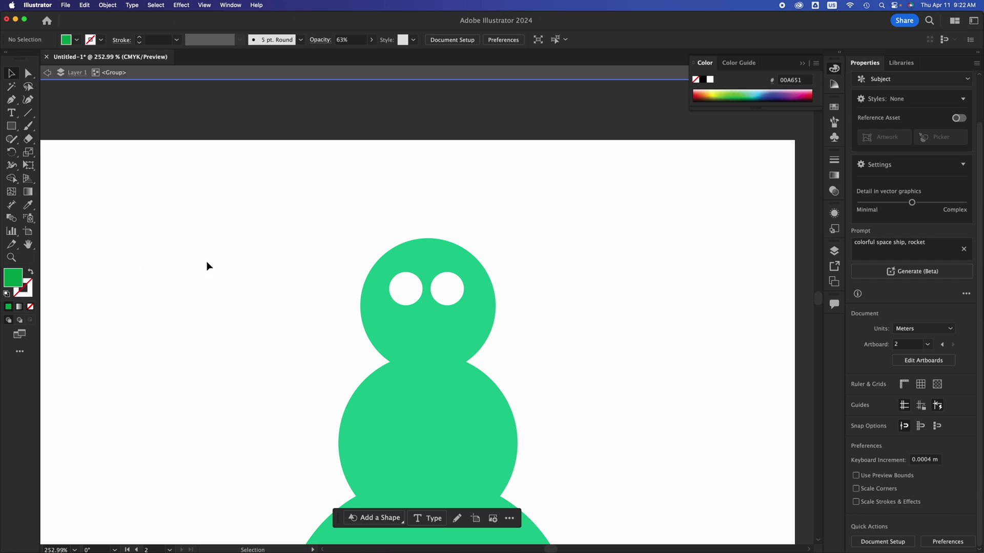
drag(201, 199, 460, 331)
key(Escape)
click(11, 139)
mouse_move(127, 180)
mouse_down()
mouse_move(276, 270)
mouse_move(298, 265)
mouse_move(202, 178)
mouse_move(99, 187)
mouse_up()
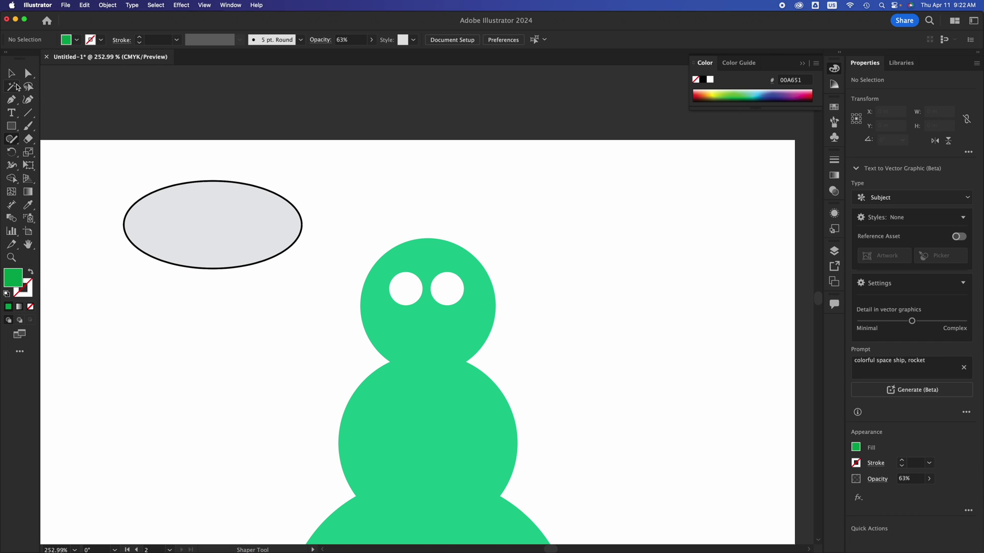
click(12, 73)
click(246, 227)
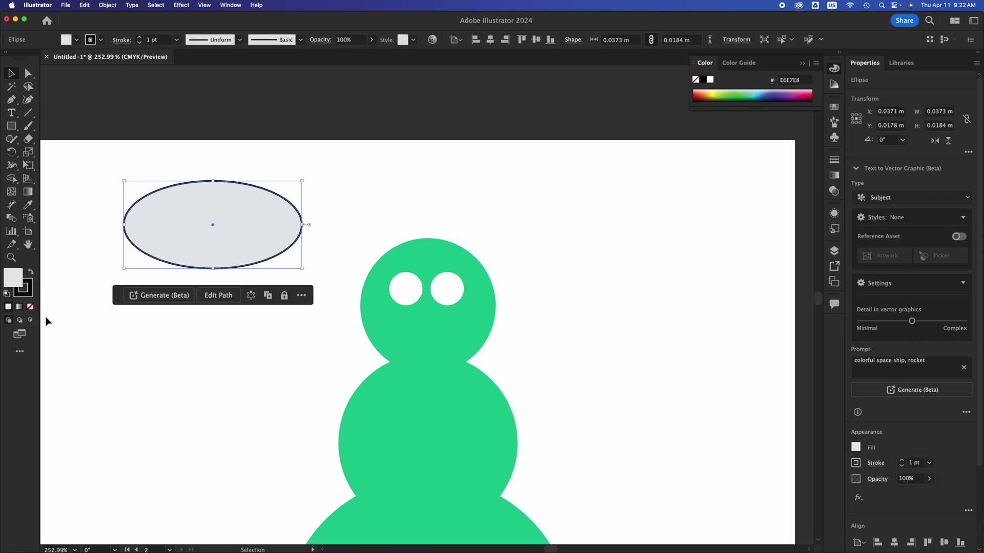
Step: Give the ellipse a blue fill and no stroke
double_click(14, 283)
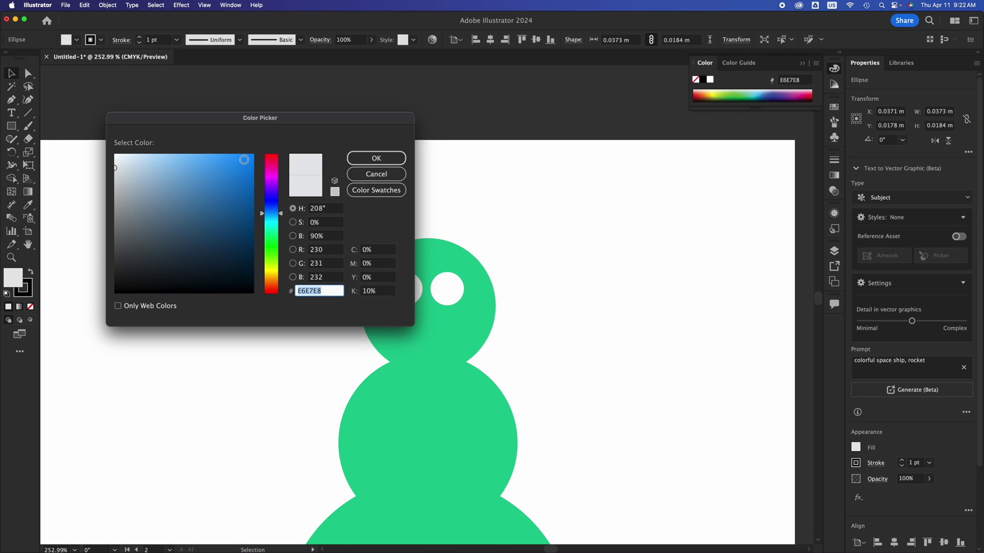
click(244, 160)
click(364, 158)
click(26, 291)
click(31, 307)
click(13, 275)
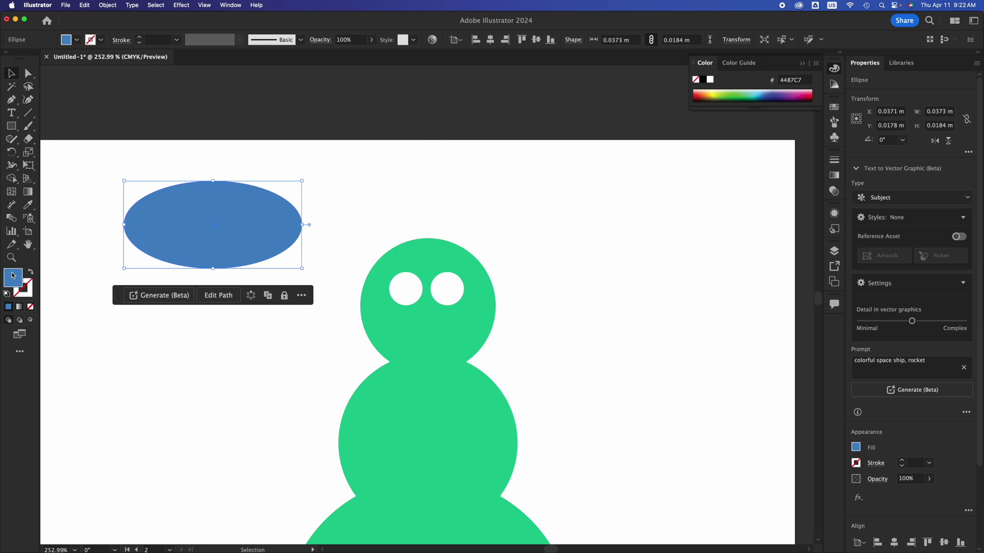
click(146, 155)
Step: Move the blue ellipse over the left side of the green figure's head
drag(216, 233, 328, 291)
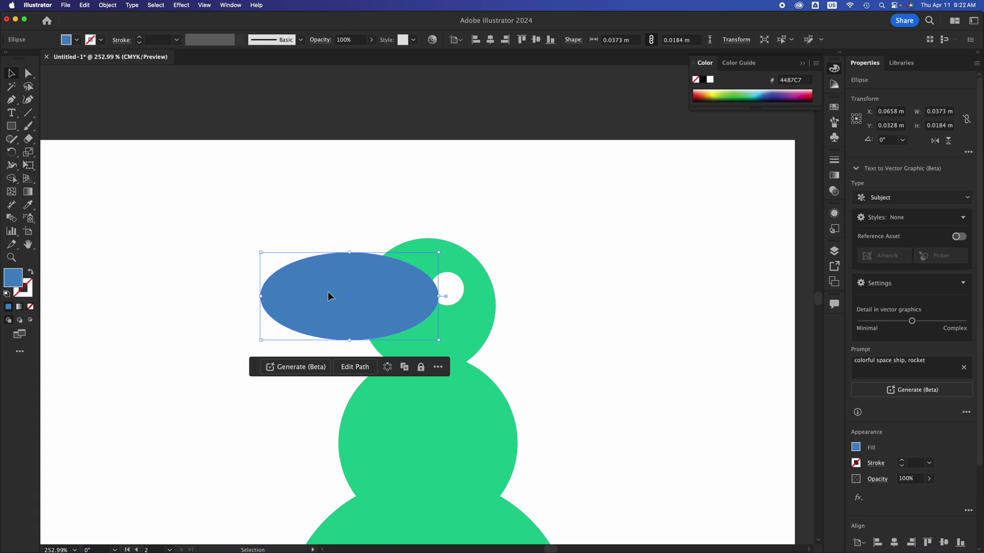
click(440, 386)
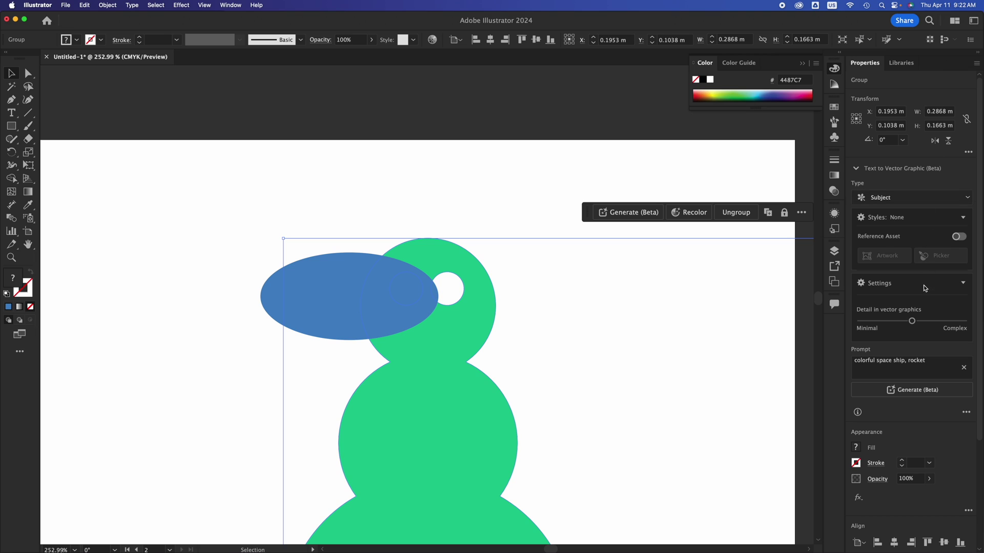
scroll(924, 285, down, 5)
scroll(923, 288, up, 5)
Step: In Layers, put the Ellipse below the Group, then move the green figure to X 0.2021 m, Y 0.1053 m
click(835, 251)
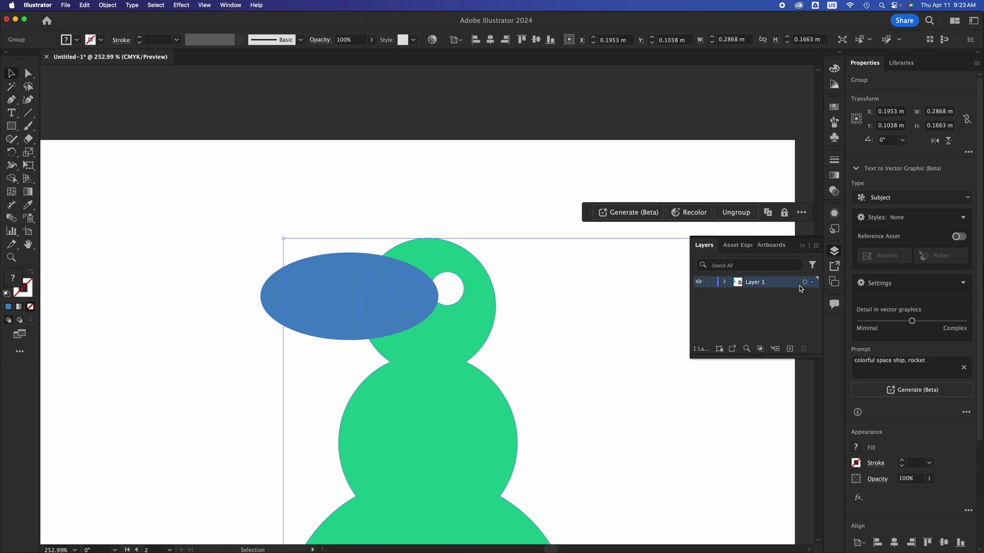
click(723, 283)
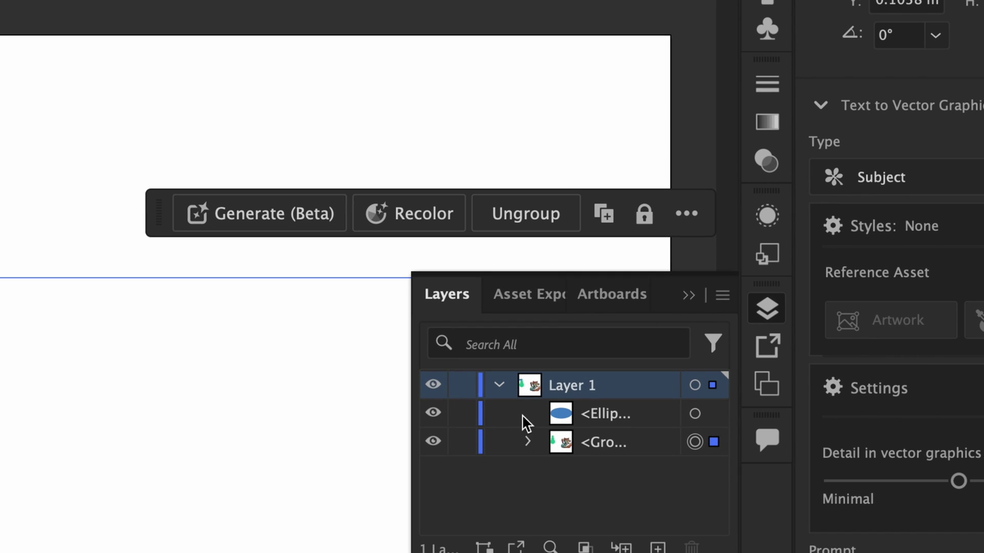
click(599, 418)
drag(598, 415, 594, 450)
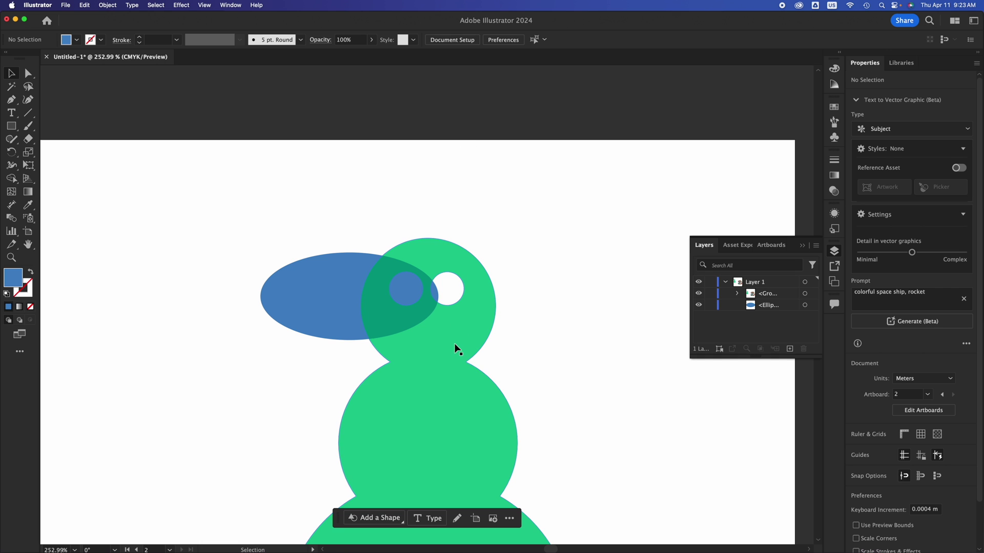
click(454, 343)
drag(454, 342, 468, 388)
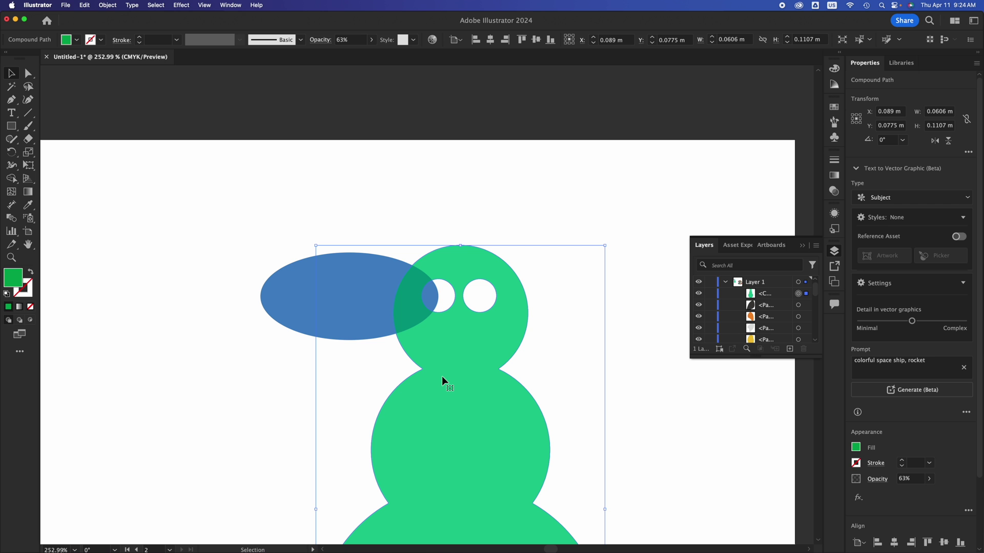
Step: Shift the figure up-right, move the blue ellipse onto the head's lower left, and select both
drag(444, 377, 519, 320)
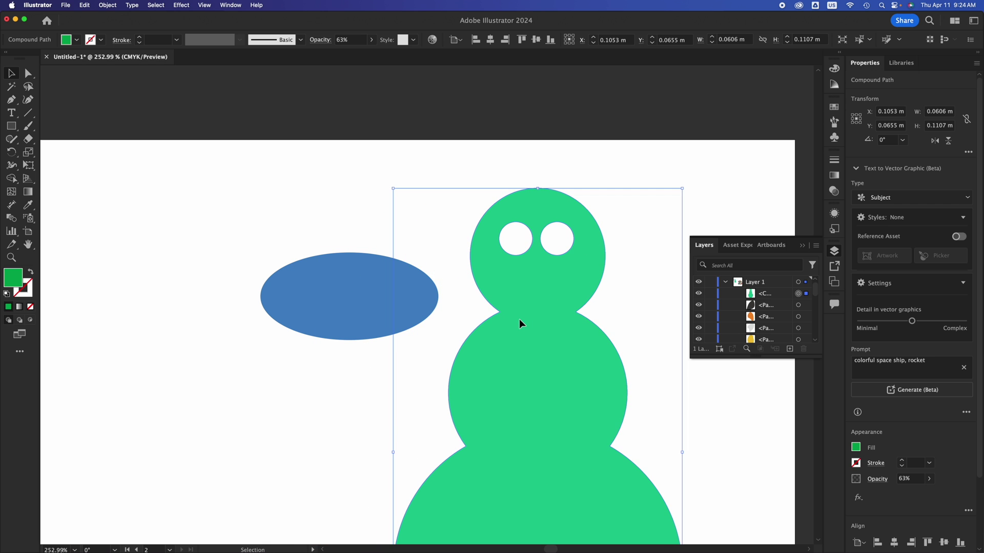
scroll(963, 513, down, 3)
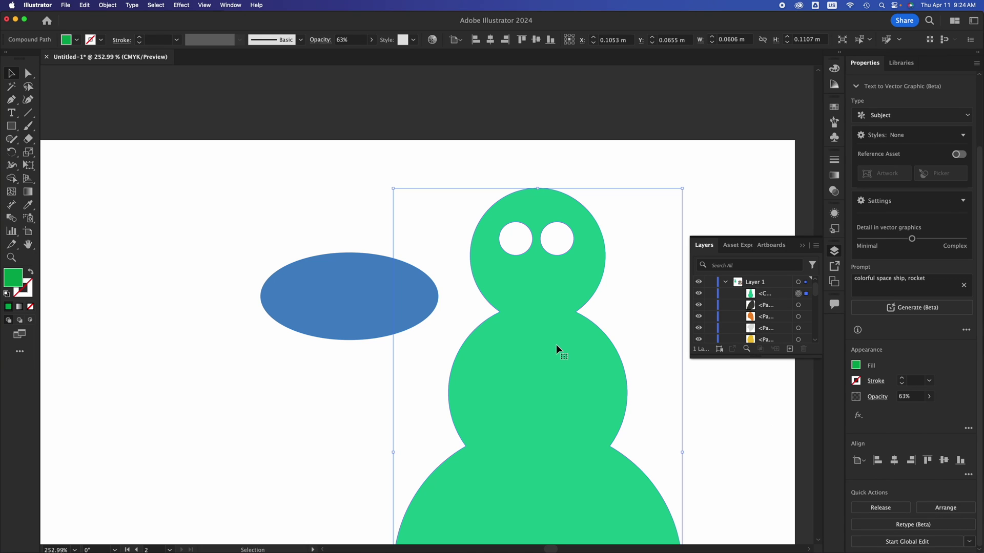
click(358, 299)
drag(352, 299, 455, 293)
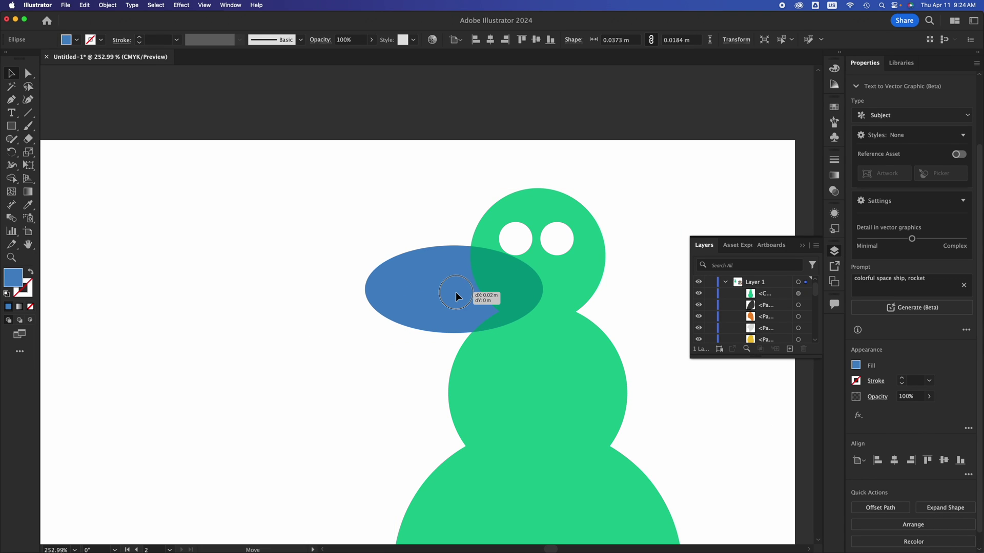
shift+click(590, 370)
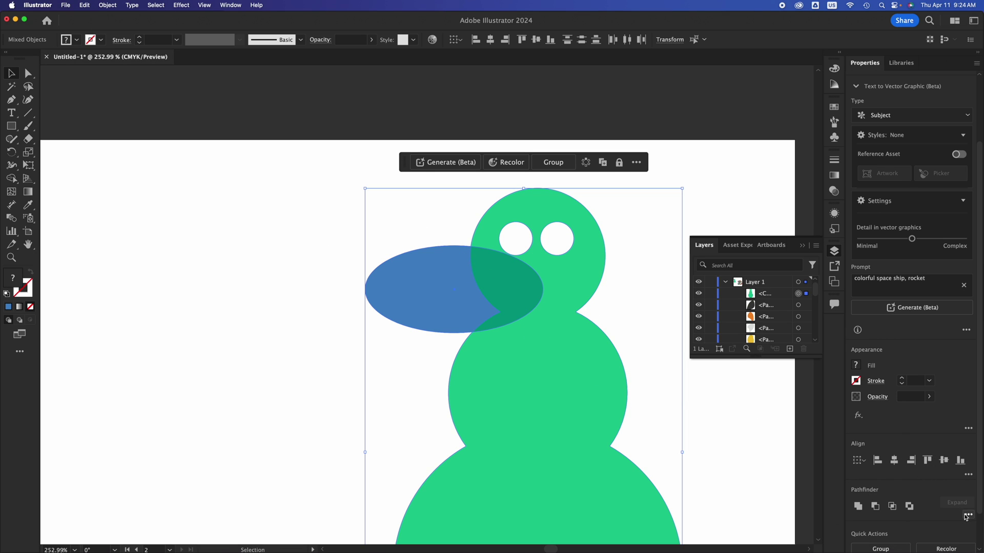
Step: Try Intersect on the ellipse and figure, undo it, then apply Exclude instead
scroll(966, 518, down, 2)
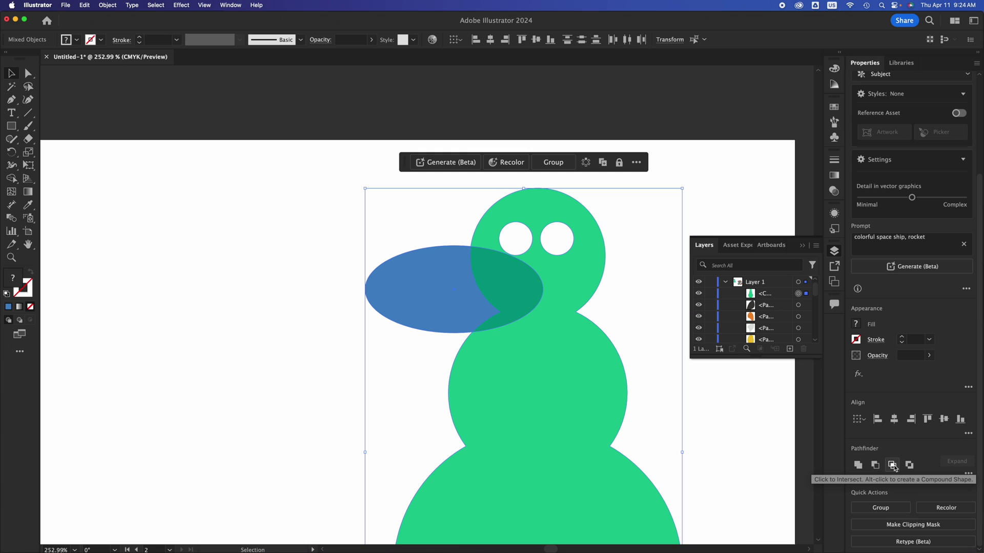
click(891, 466)
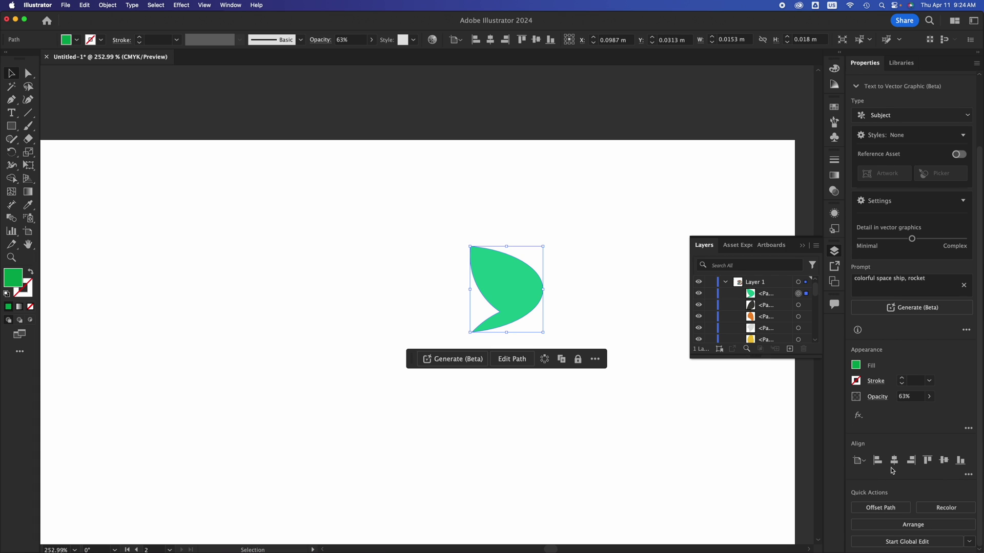
key(super+z)
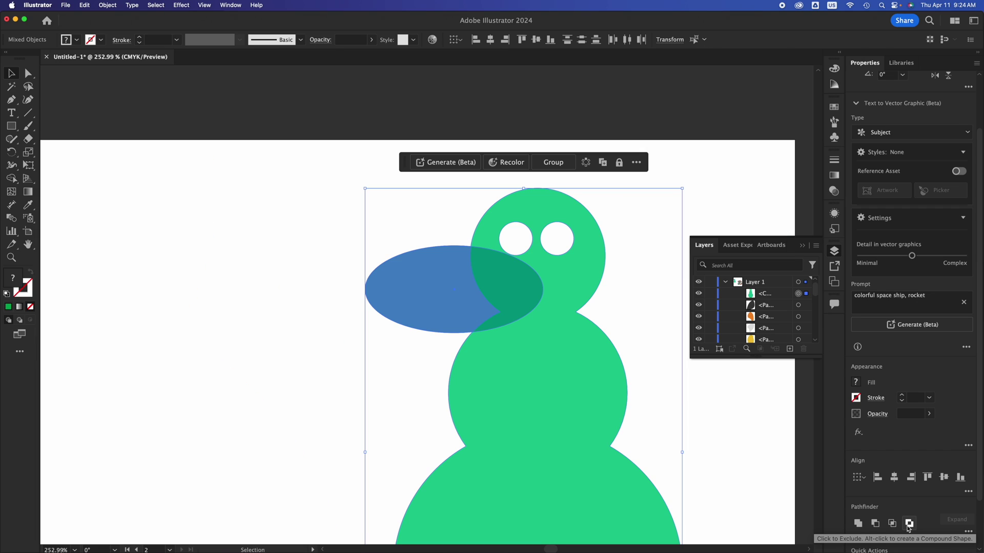
click(907, 524)
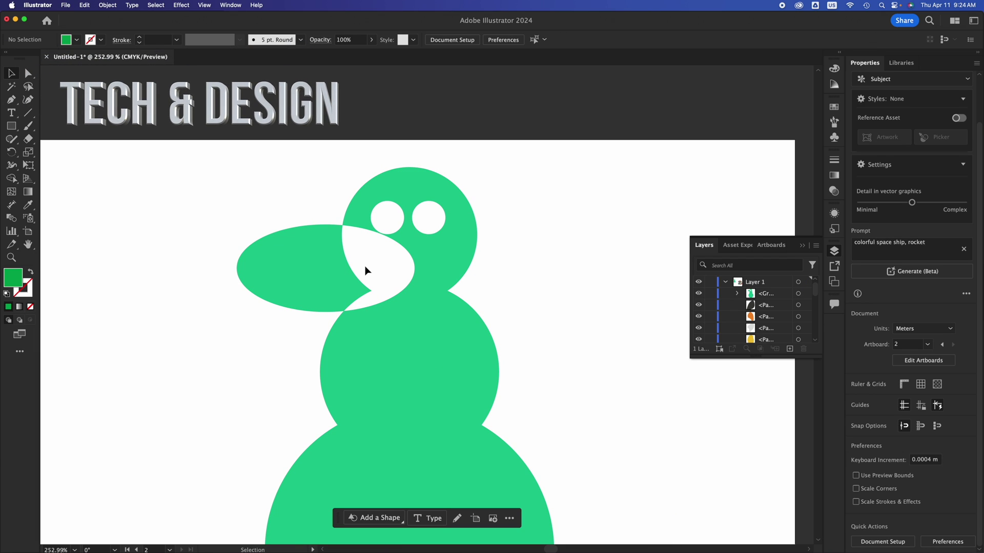
Step: Ungroup the green artwork, delete the leftover left ellipse piece, and draw a thin bar across the figure
click(444, 245)
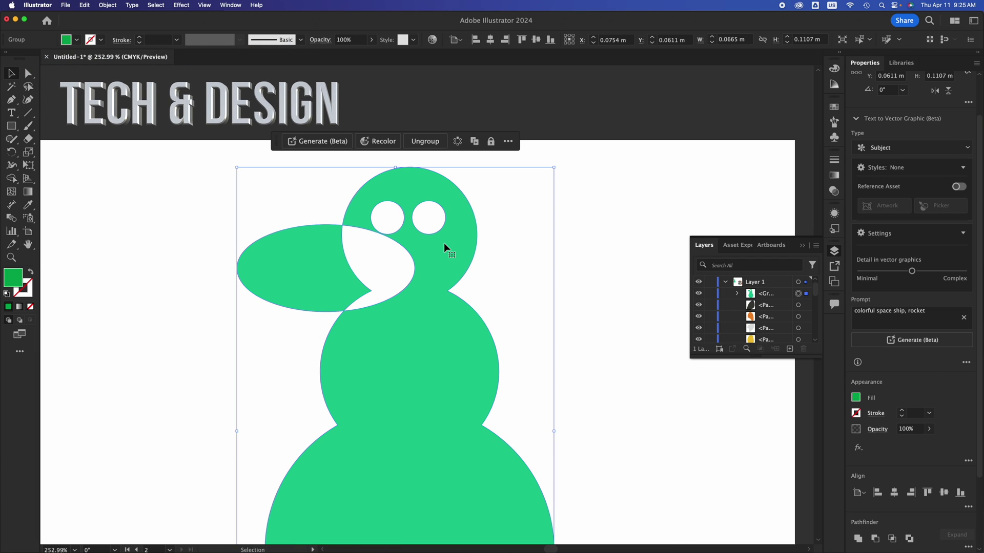
click(425, 140)
click(654, 278)
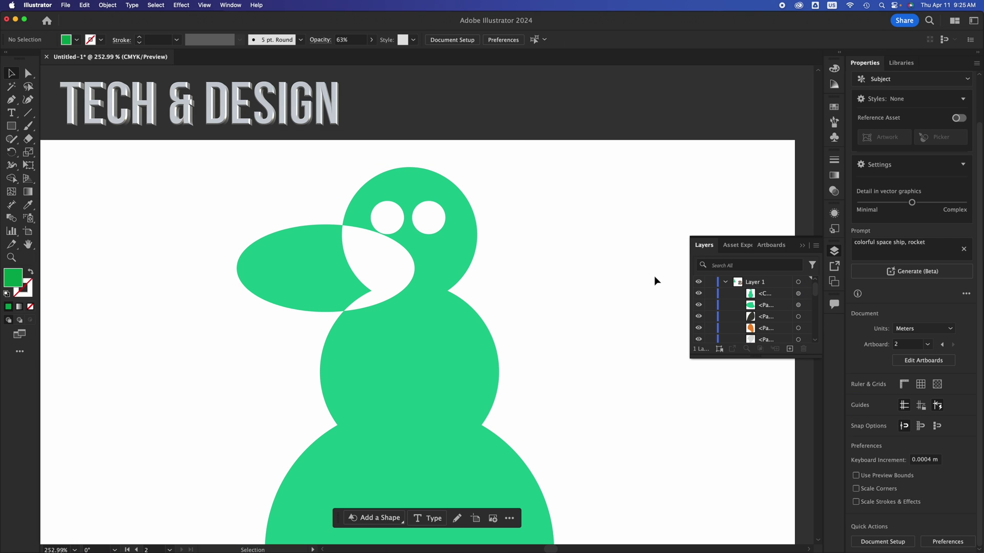
click(333, 261)
drag(334, 268, 183, 270)
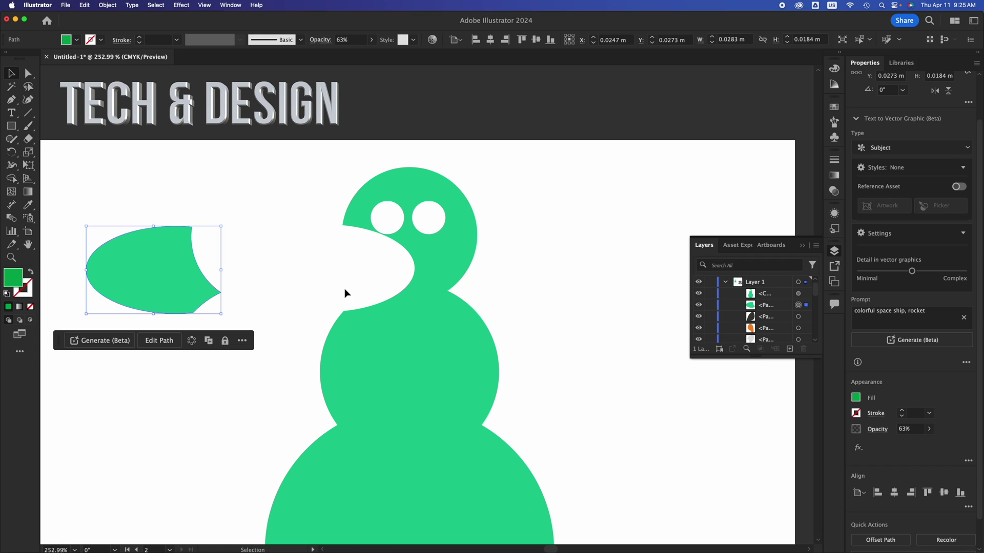
key(Delete)
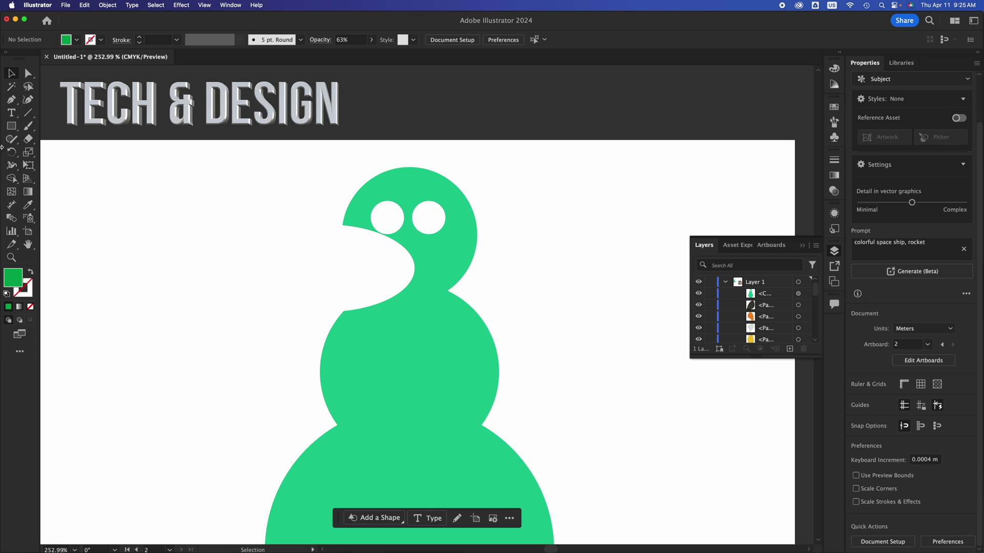
click(11, 127)
drag(557, 342, 213, 360)
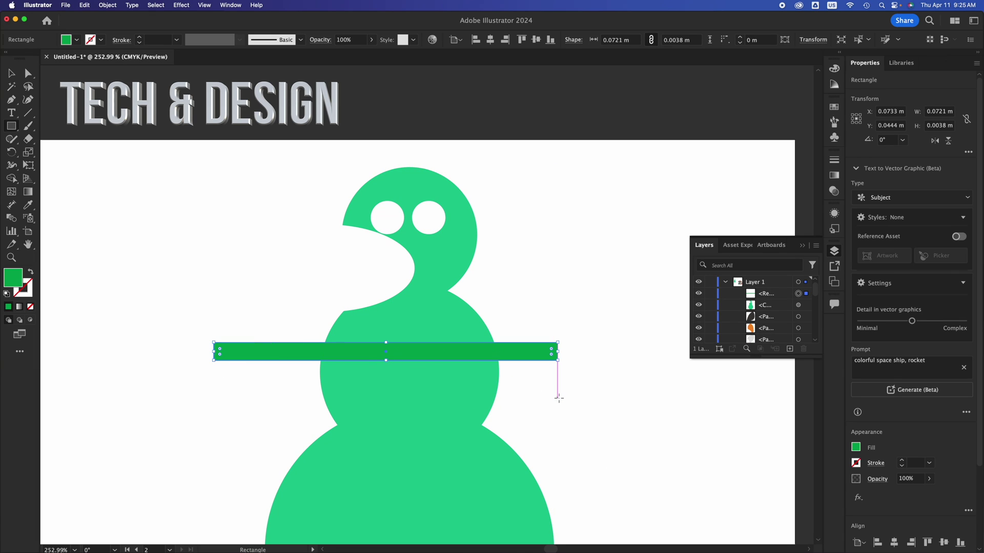
Step: Select the bar with the green body and apply Pathfinder Exclude
key(v)
shift+click(430, 459)
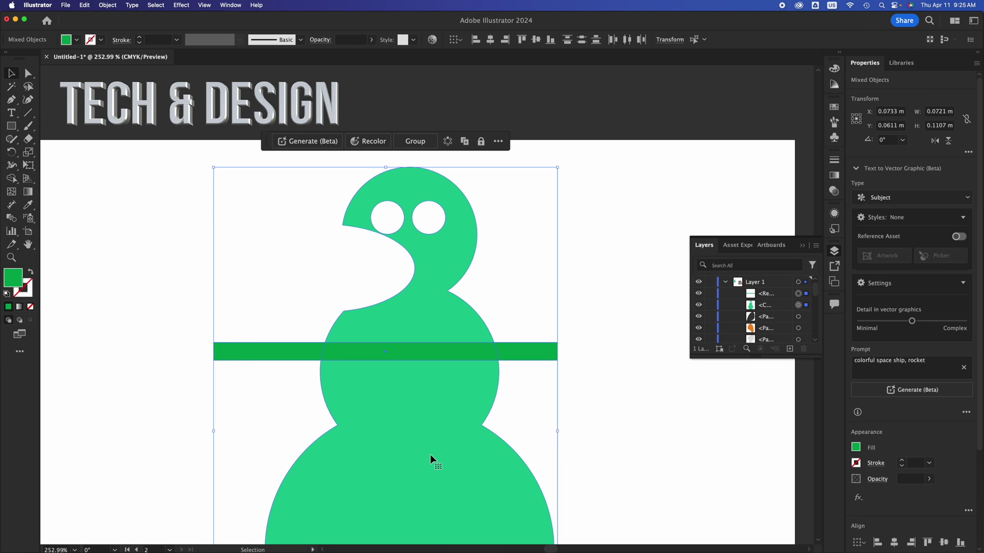
scroll(940, 469, down, 3)
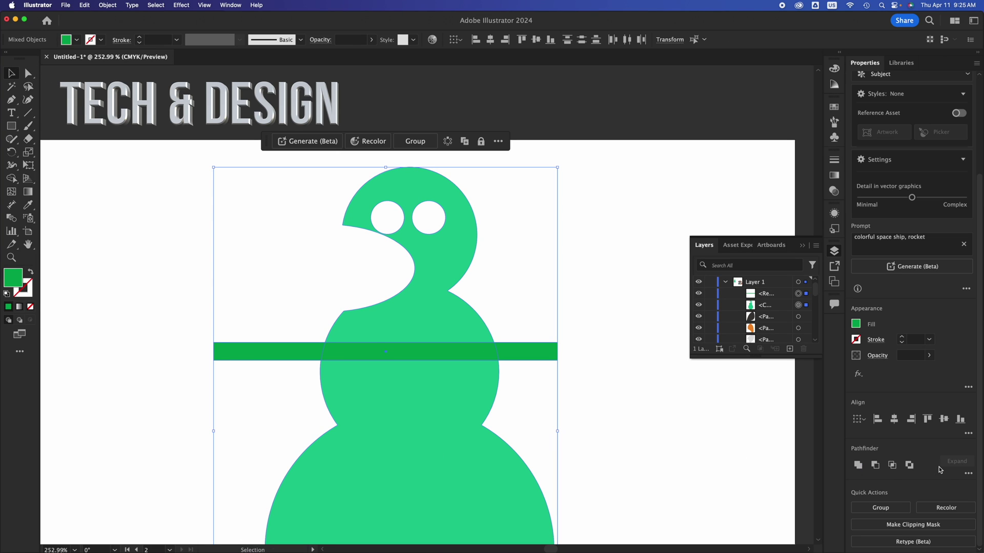
click(911, 464)
Step: Ungroup the result and delete the left and right bar ends
click(616, 386)
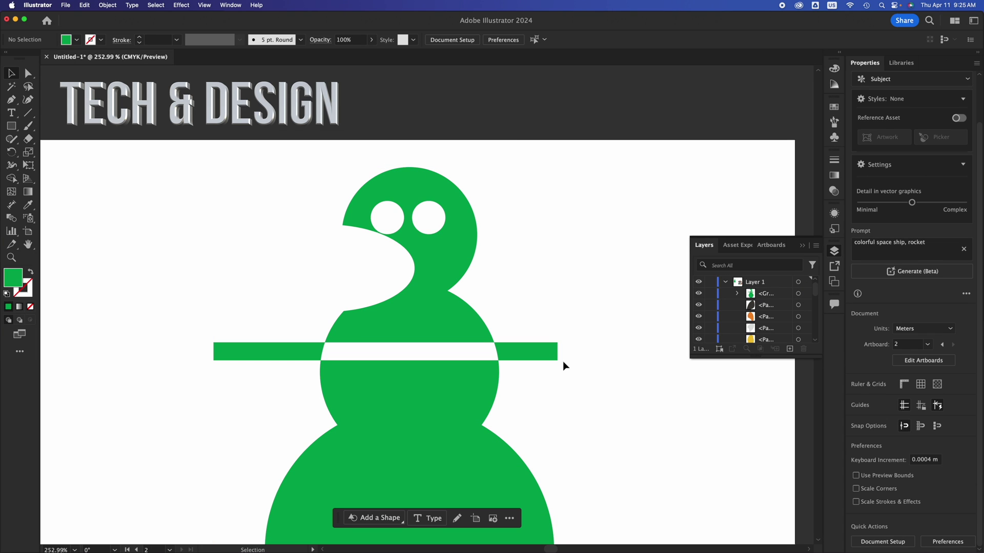
click(532, 347)
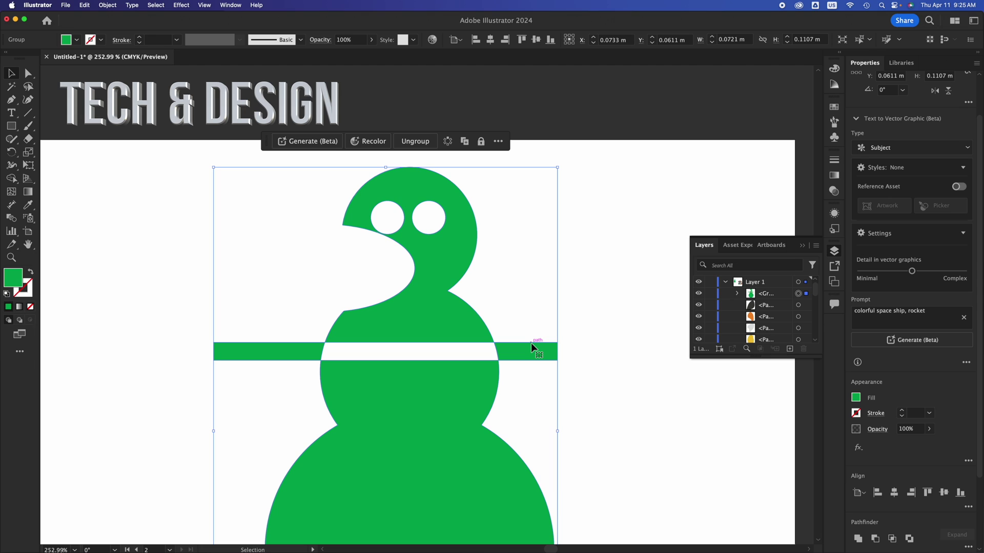
key(shift+super+g)
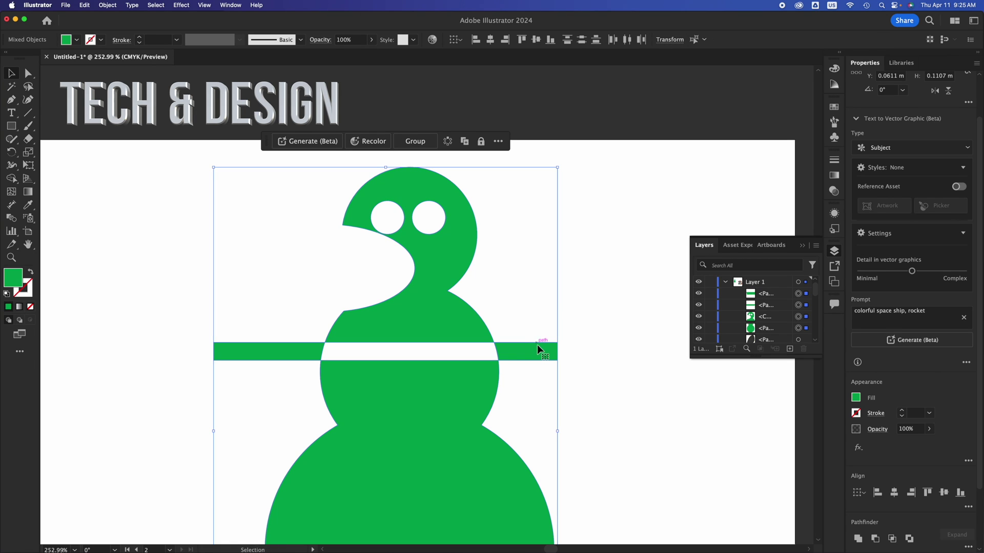
click(580, 355)
click(532, 353)
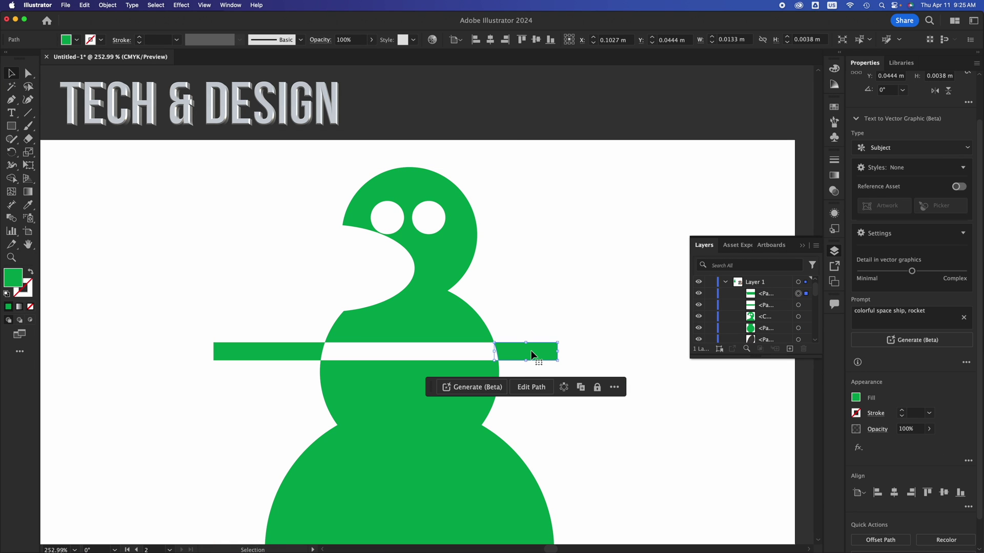
key(Delete)
click(259, 353)
key(Delete)
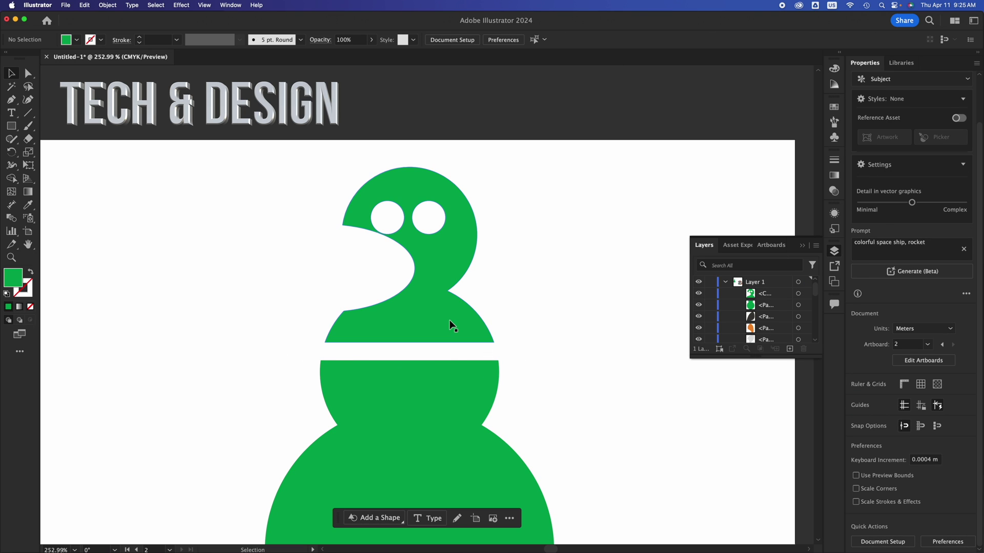
Step: Undo an accidental head move, then marquee-select the head and body and delete them
drag(393, 324, 212, 304)
key(a)
key(super+z)
key(v)
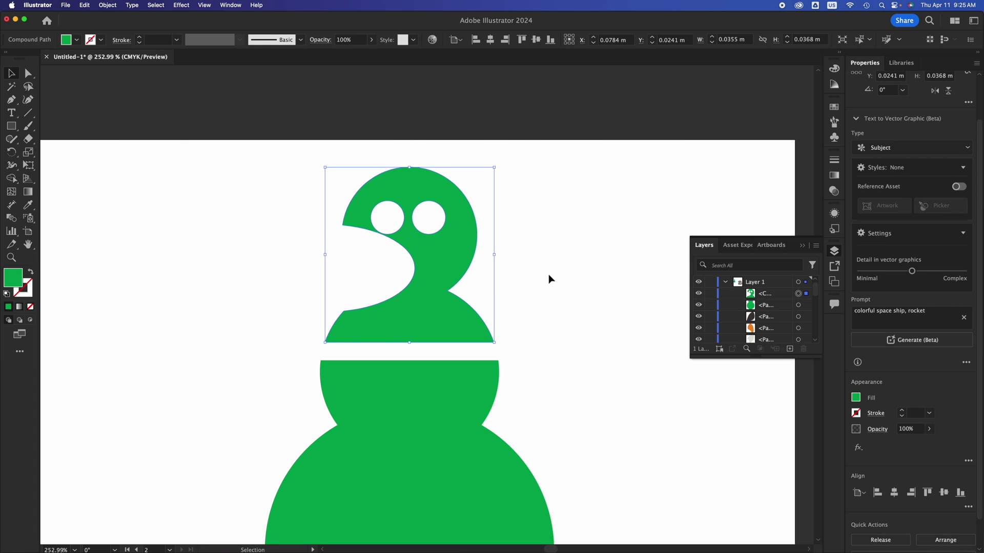
drag(547, 270, 319, 536)
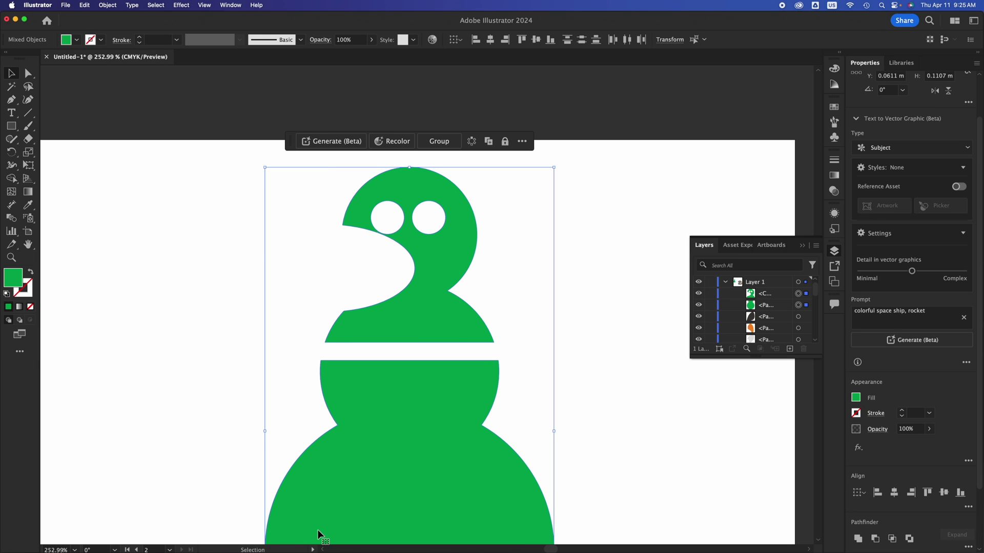
key(Delete)
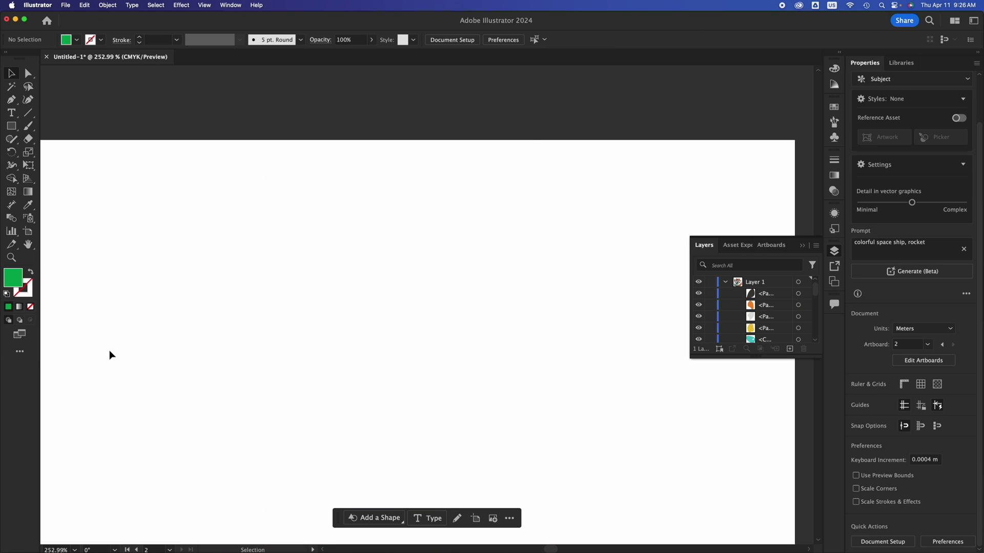
Step: Draw a green star with the Star tool, raising it to 13 points
click(12, 139)
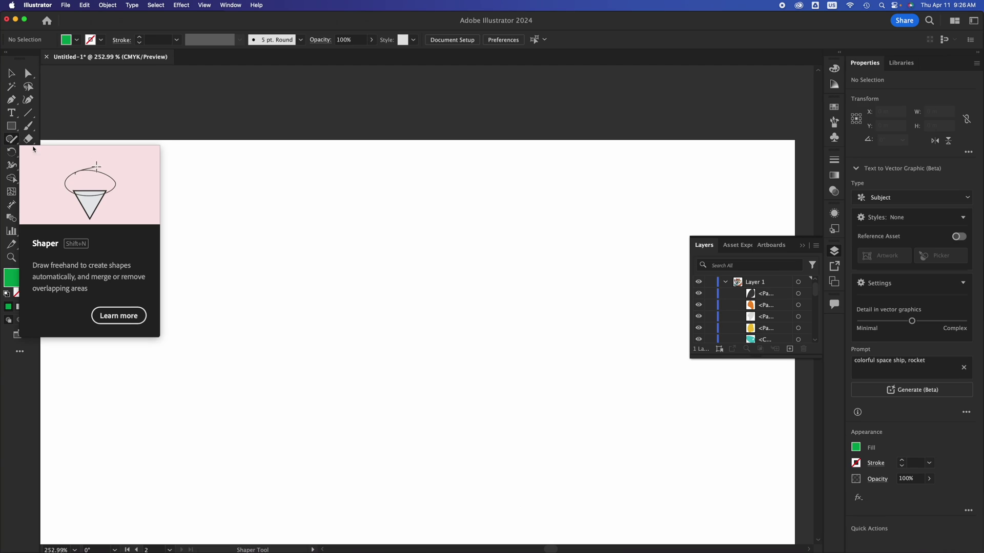
key(m)
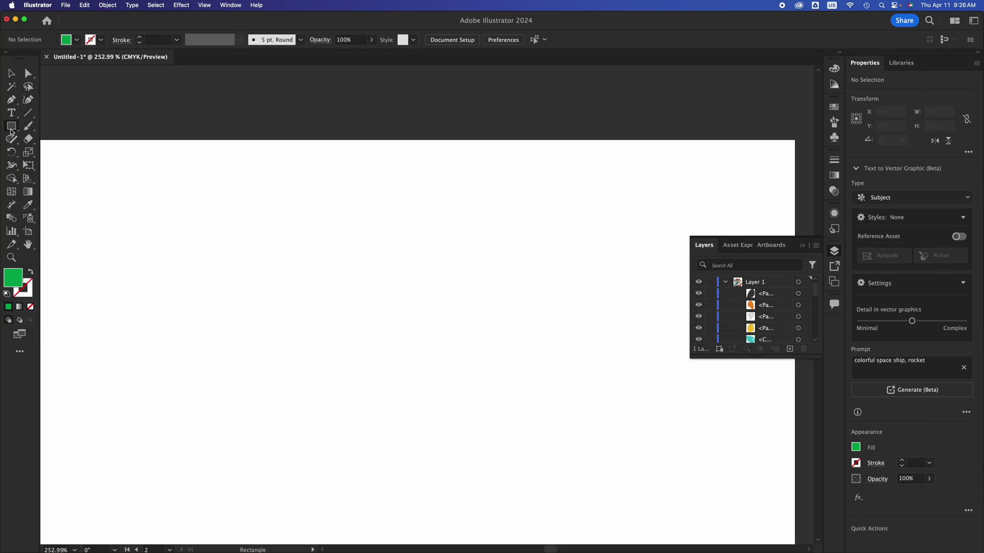
drag(11, 131, 56, 175)
drag(178, 254, 255, 355)
key(Up)
key(Up)
key(Up)
key(Up)
key(Up)
key(Up)
key(Up)
key(Up)
key(v)
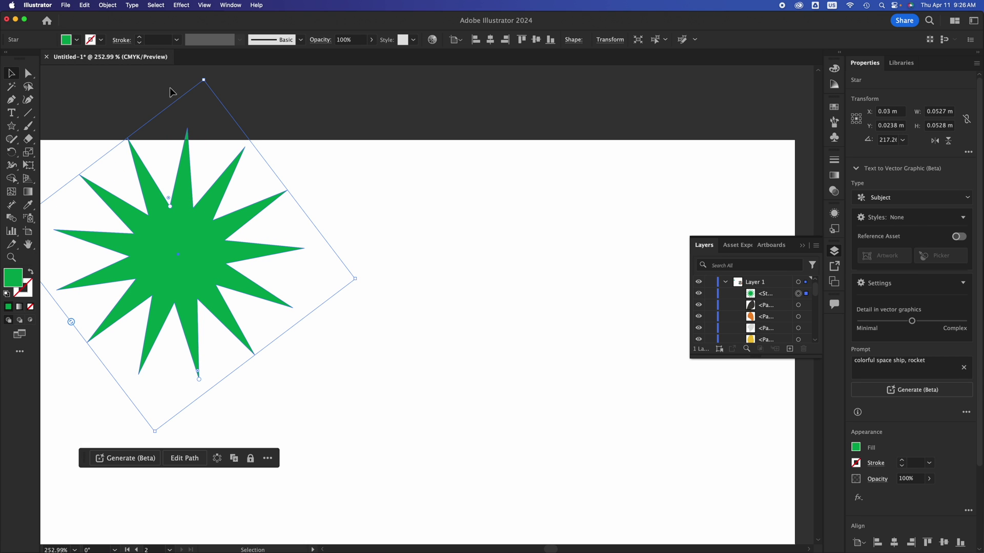
Step: Shrink the star to about 0.03 m and Alt-drag two staggered copies, then select all three
drag(204, 80, 184, 222)
drag(189, 316, 247, 278)
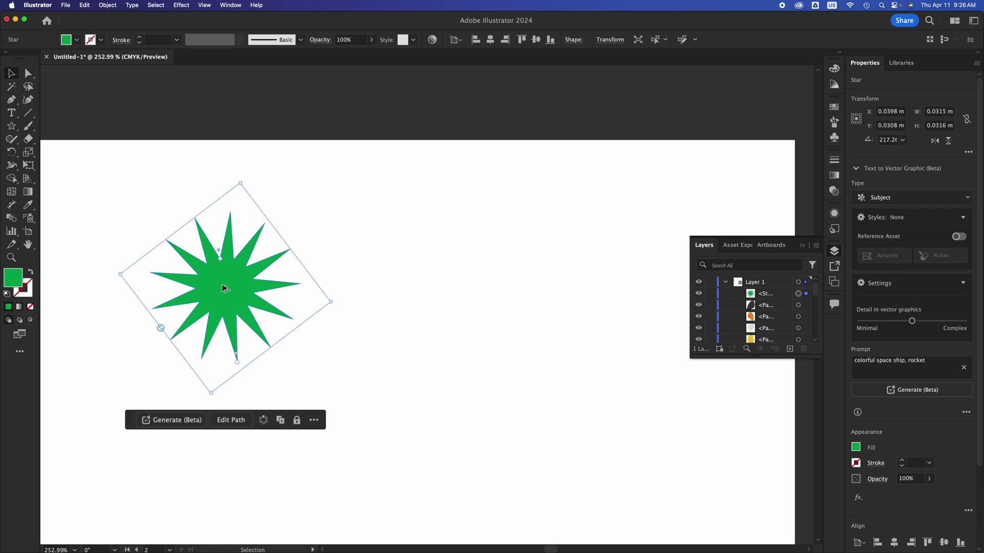
drag(241, 286, 531, 346)
mouse_move(369, 293)
mouse_down()
mouse_move(362, 349)
mouse_move(361, 281)
mouse_up()
drag(198, 328, 164, 302)
click(142, 283)
drag(87, 237, 553, 423)
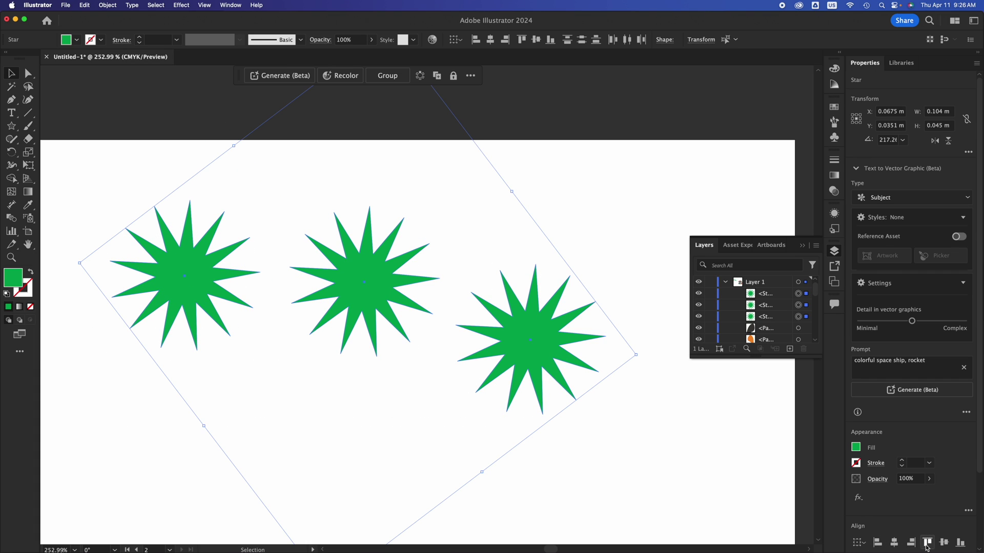
scroll(973, 546, down, 3)
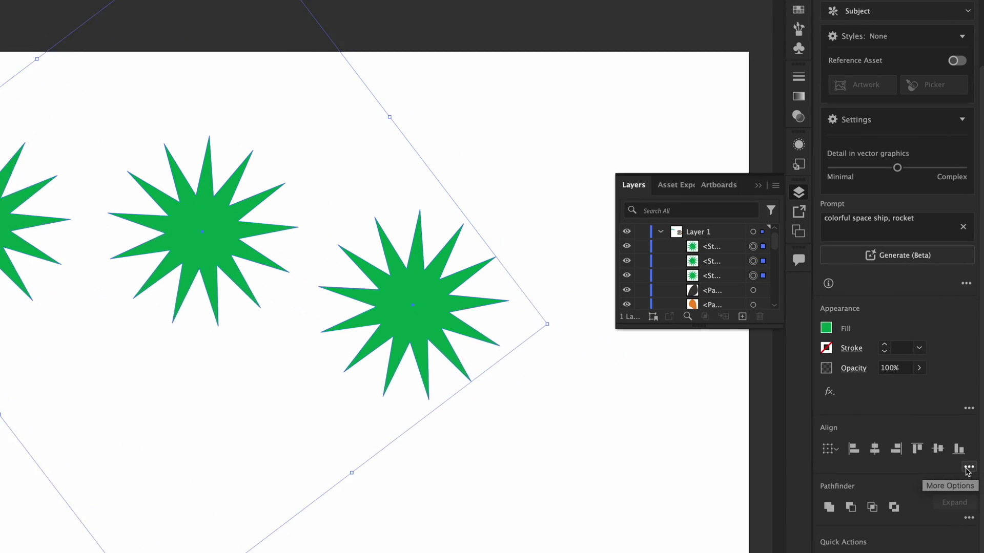
Step: Try left and right alignment on the three stars, undoing both
click(758, 185)
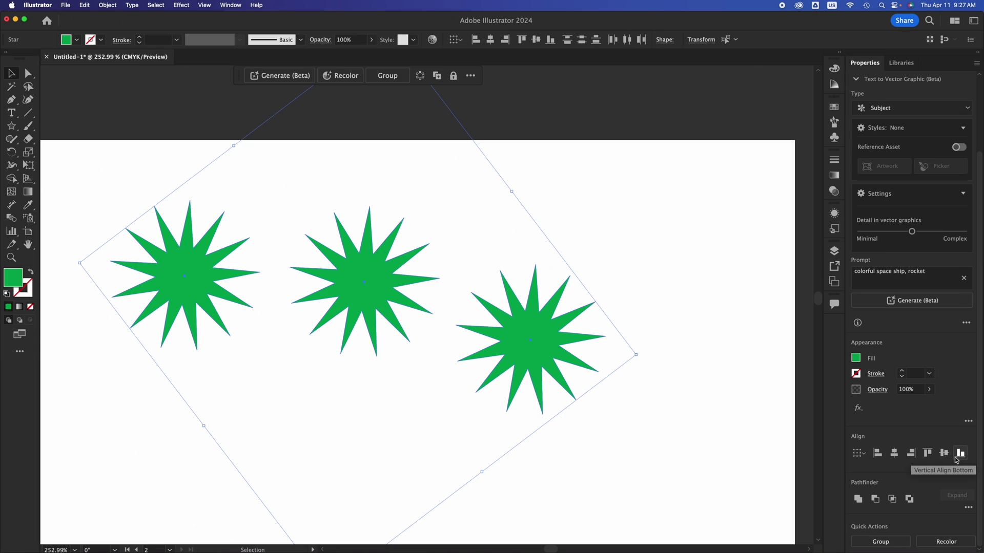
click(877, 454)
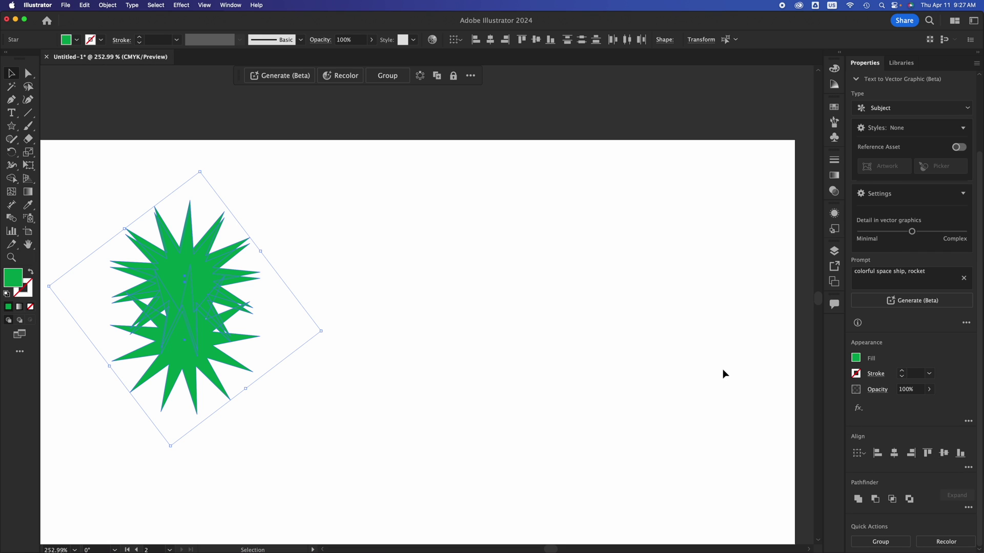
key(a)
key(ctrl+z)
key(v)
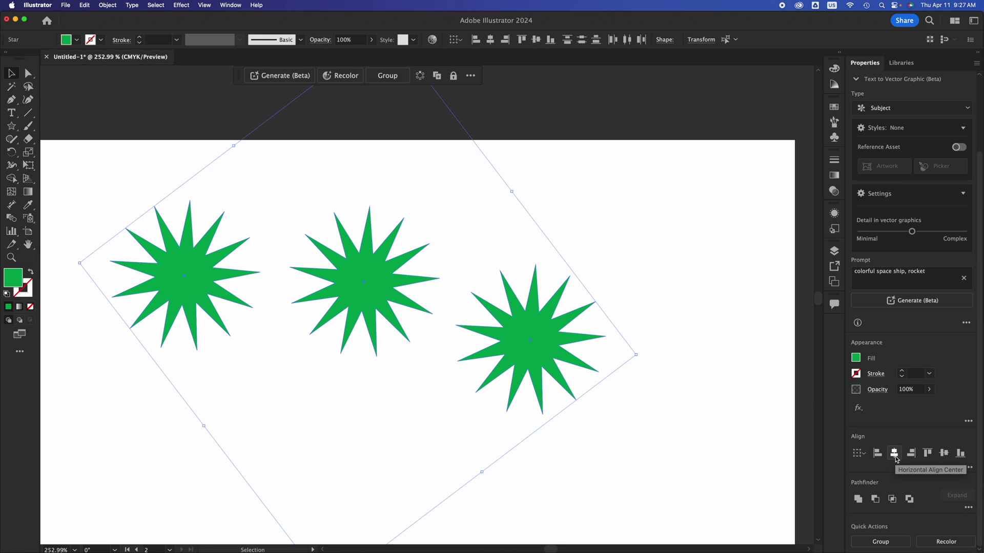
click(911, 454)
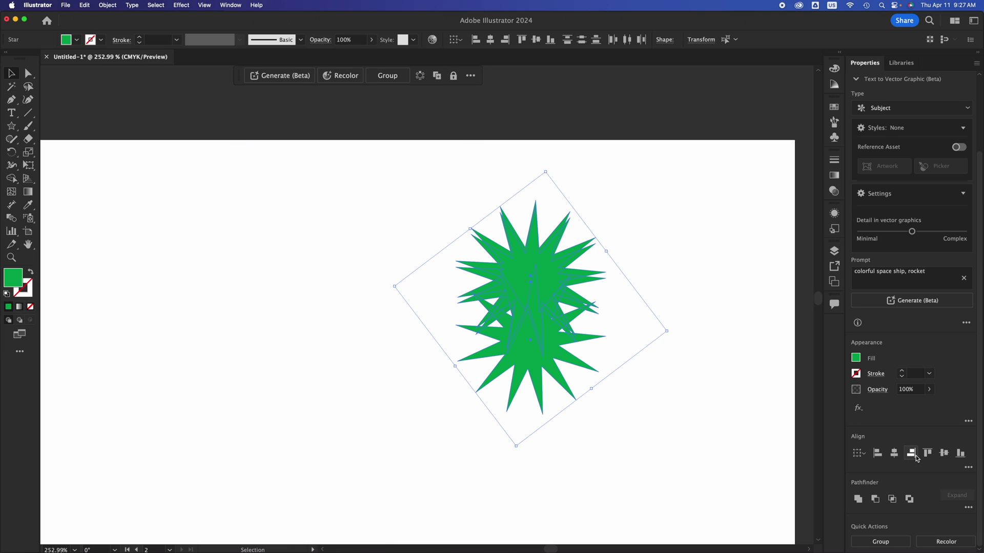
key(super+z)
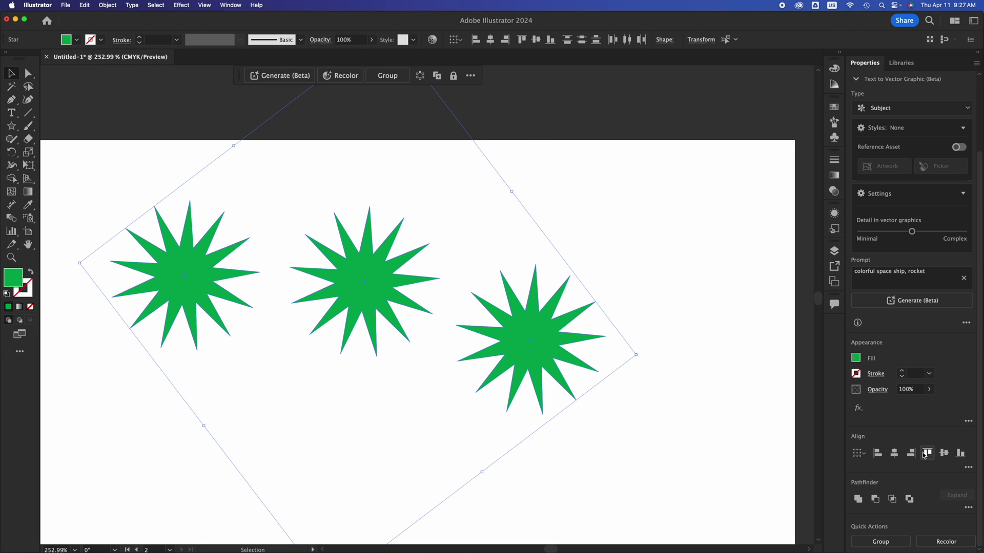
Step: After testing top and centre alignment, align the stars by their bottom edges and reselect them
click(923, 453)
click(942, 453)
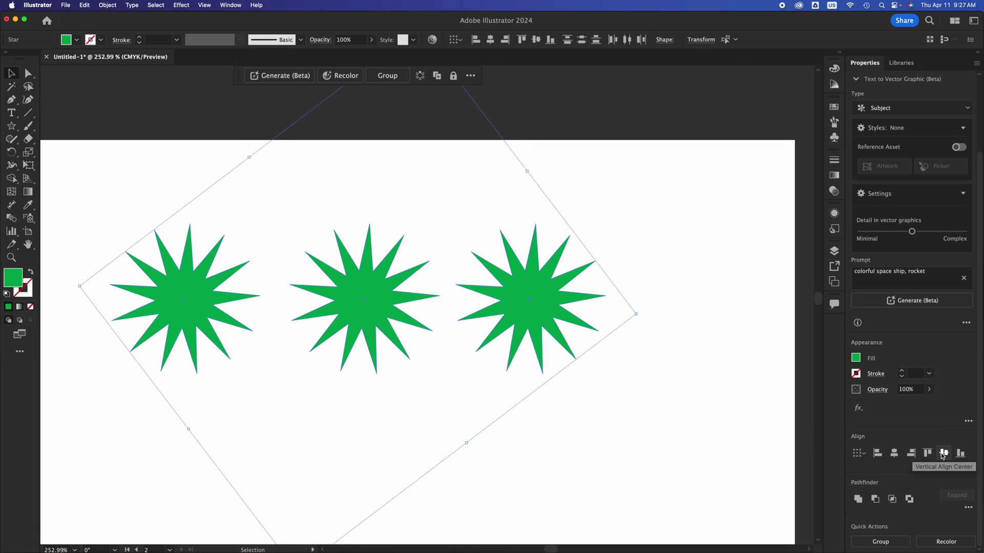
key(super+z)
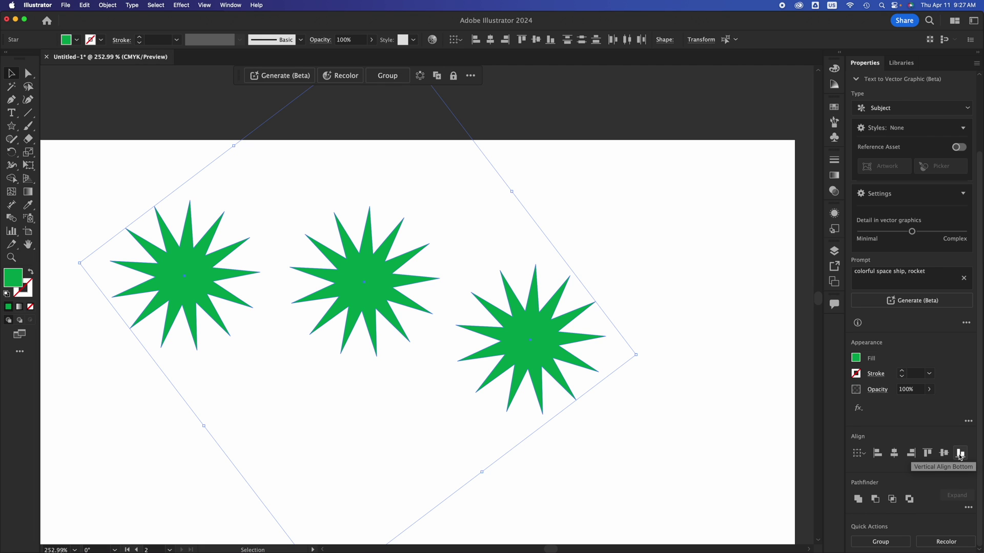
click(960, 453)
click(688, 459)
drag(635, 428, 227, 263)
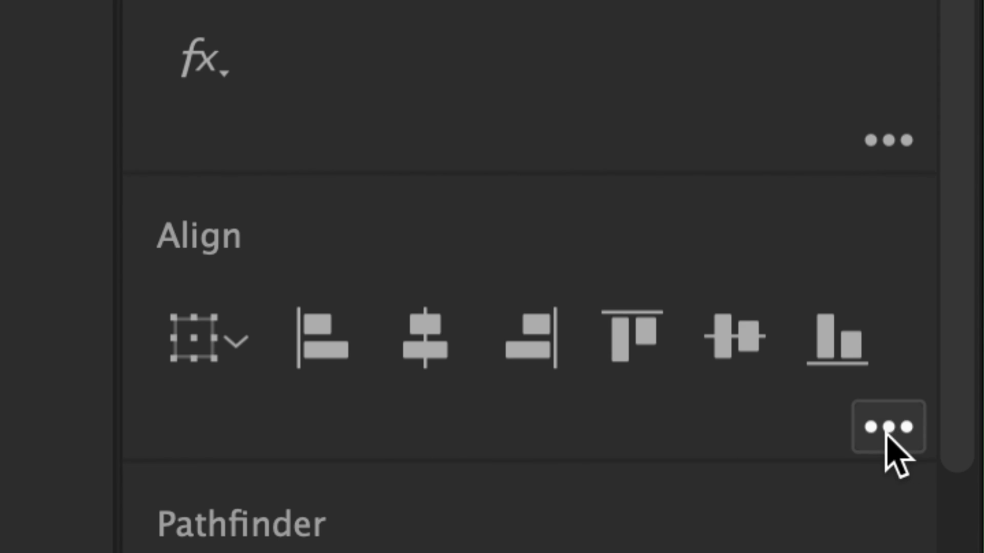
Step: Distribute the three stars evenly across the row
click(886, 433)
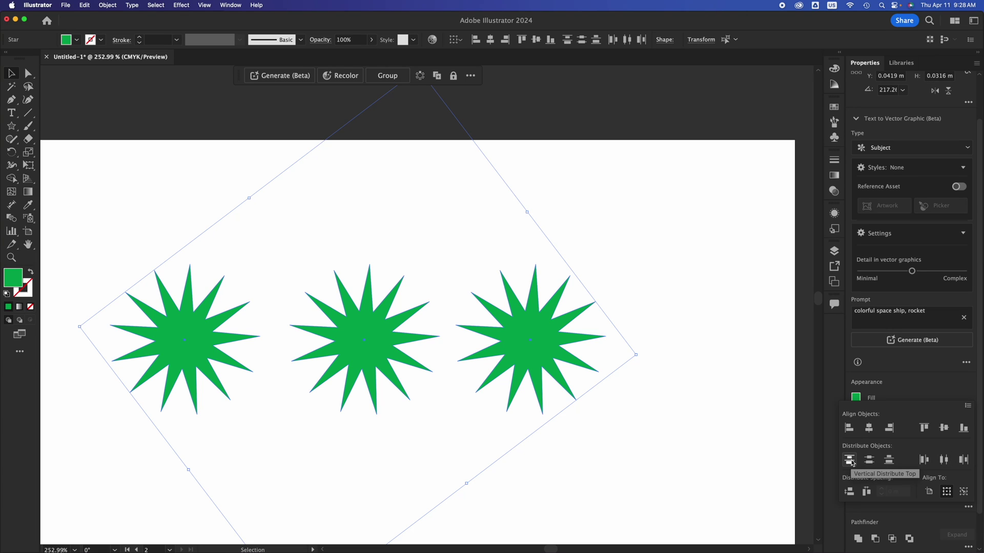
click(889, 462)
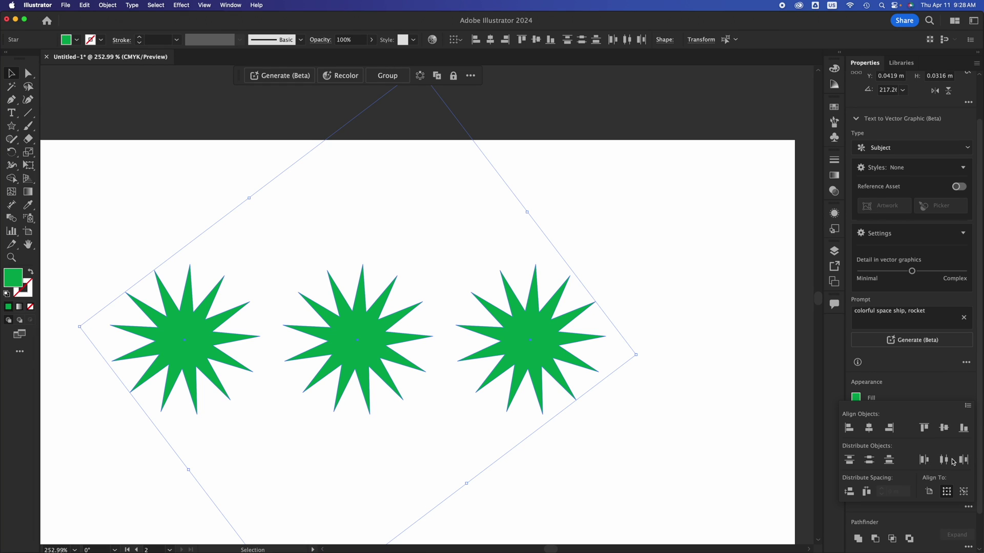
click(612, 415)
Step: Scatter the stars: right further right, middle near the bottom, left to the top-left
drag(528, 346, 616, 354)
drag(387, 333, 453, 241)
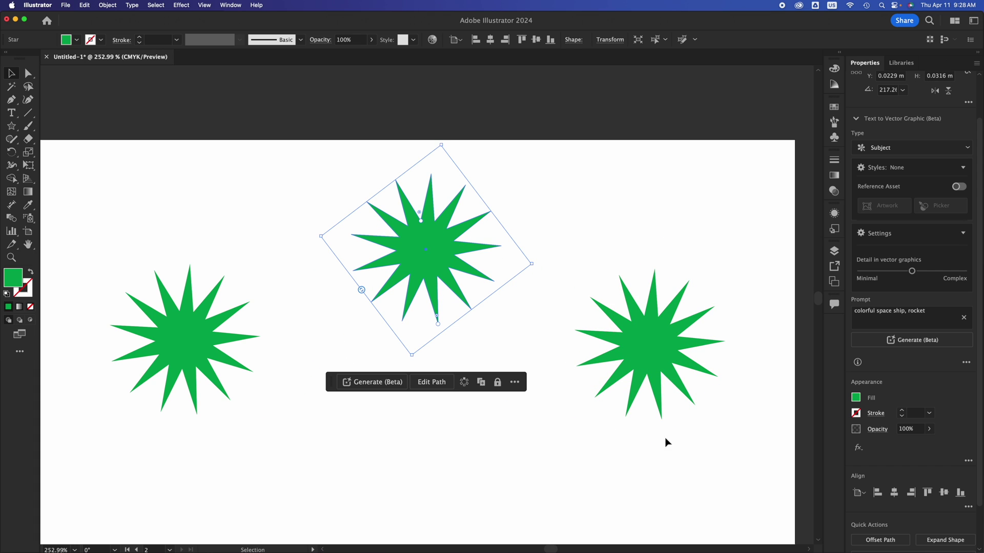
drag(424, 301, 413, 521)
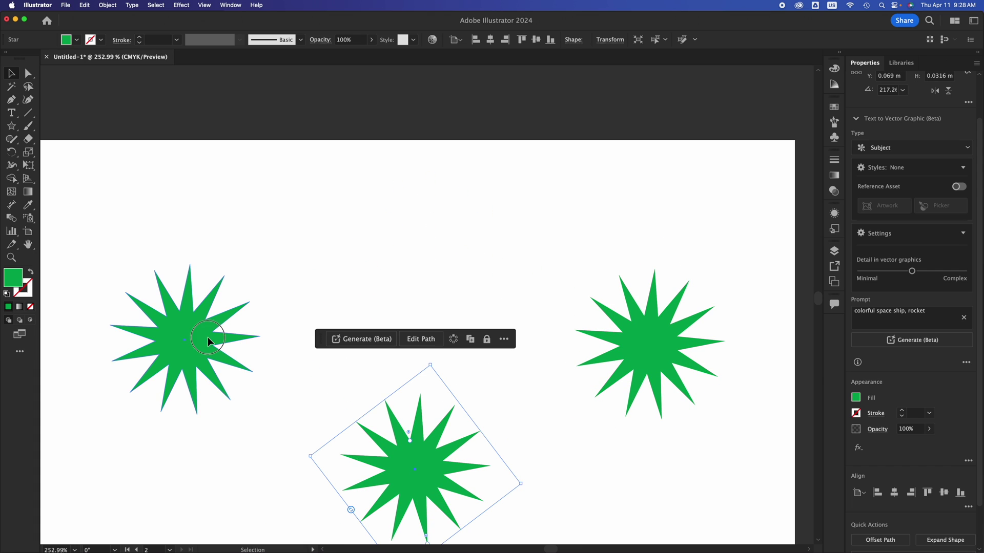
drag(207, 337, 170, 225)
key(a)
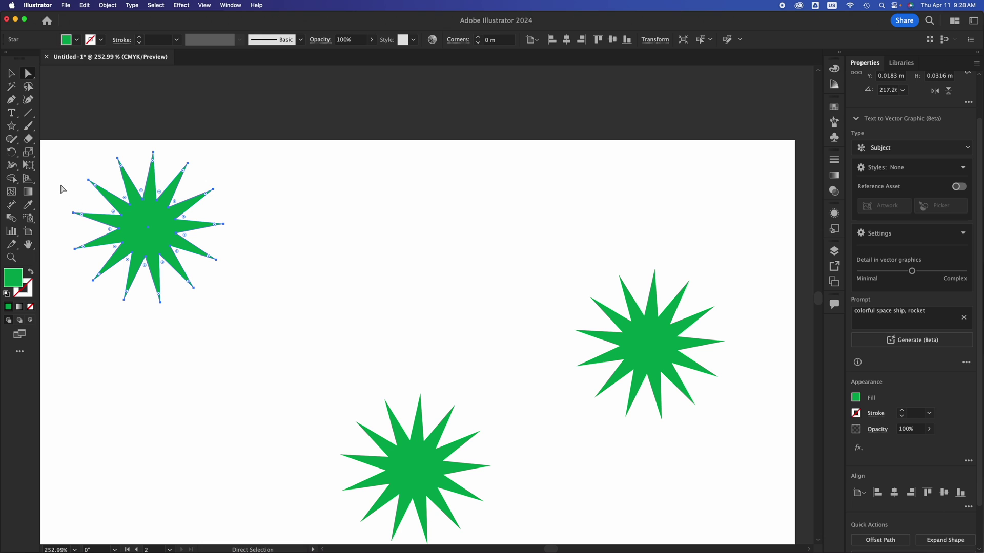
drag(60, 189, 679, 543)
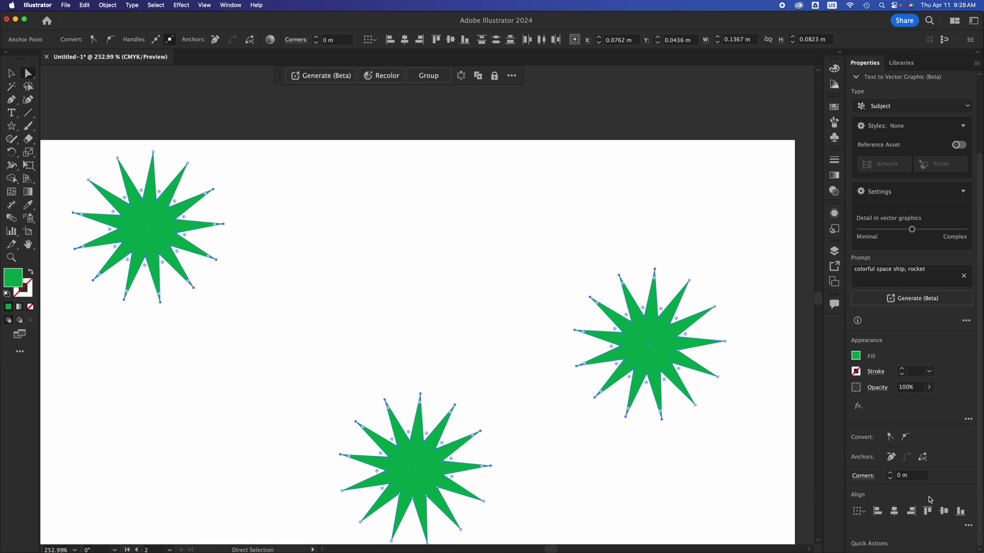
Step: Try distributing the stars' anchor points vertically and horizontally, then undo the distortion
click(968, 528)
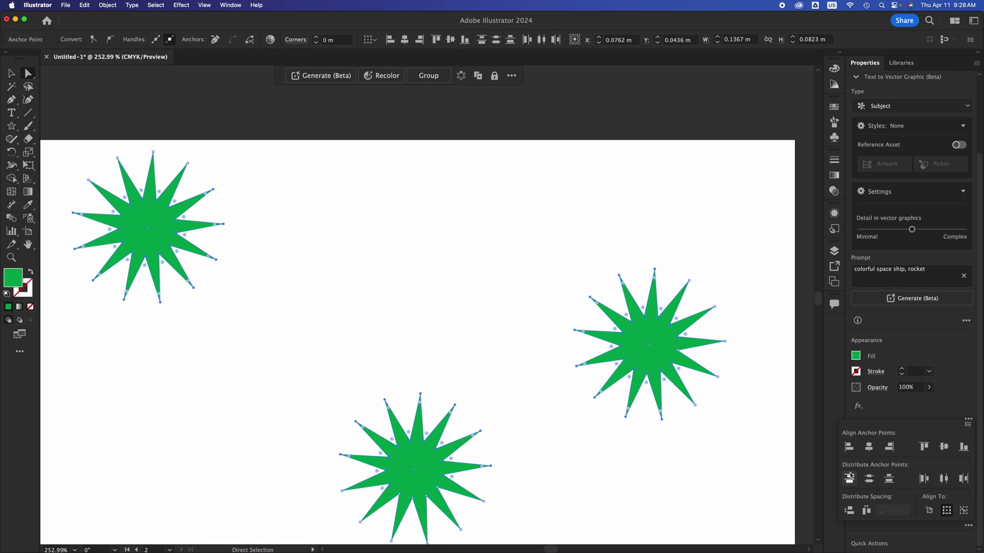
click(850, 481)
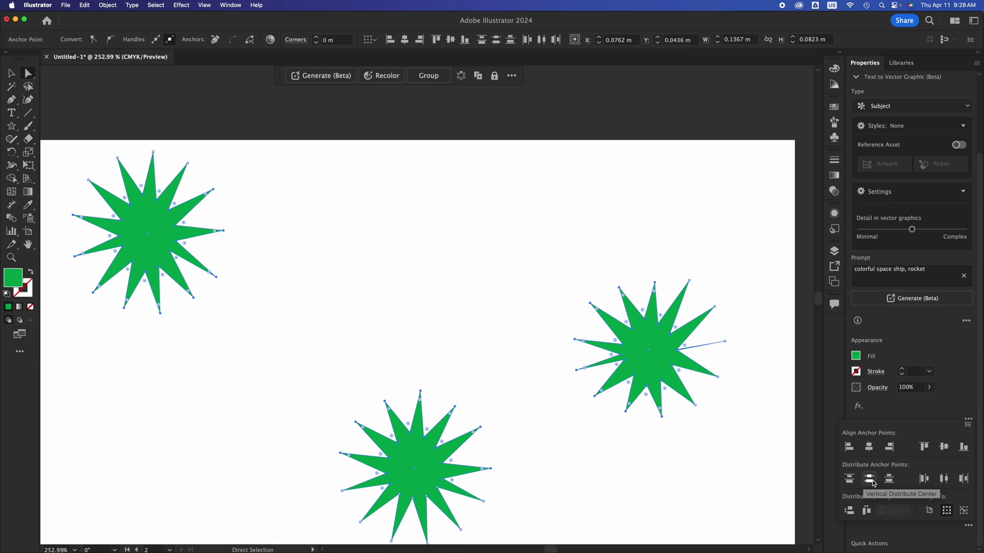
click(943, 479)
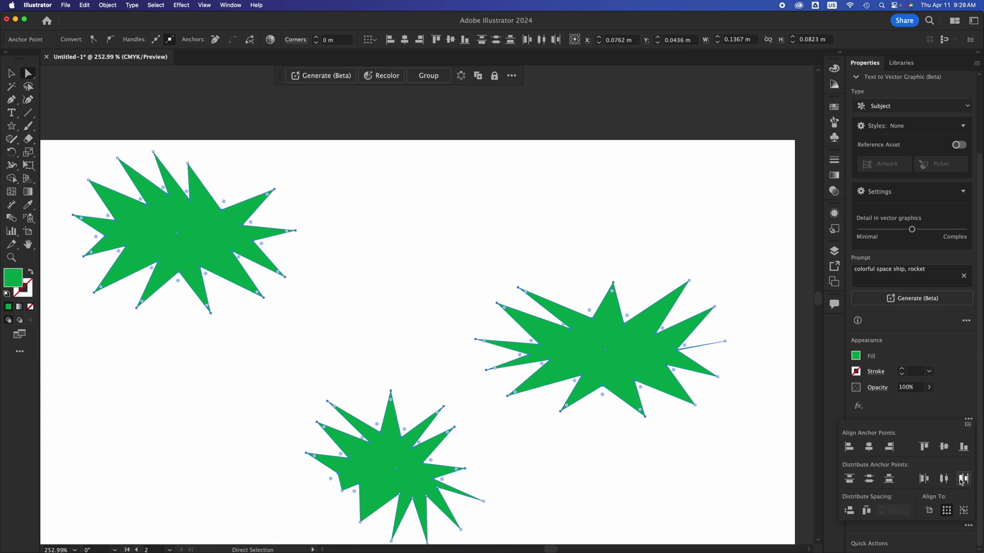
click(762, 495)
key(super+a)
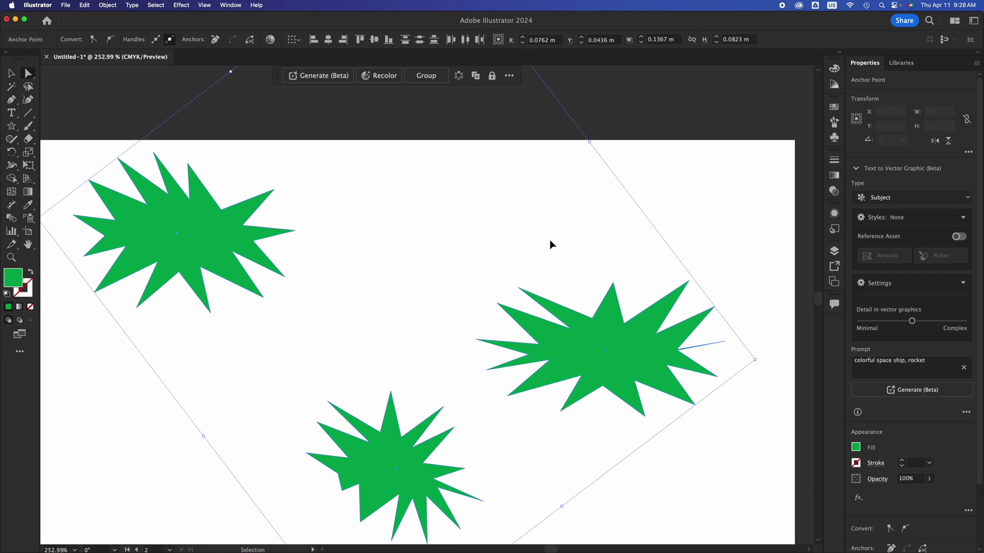
key(super+z)
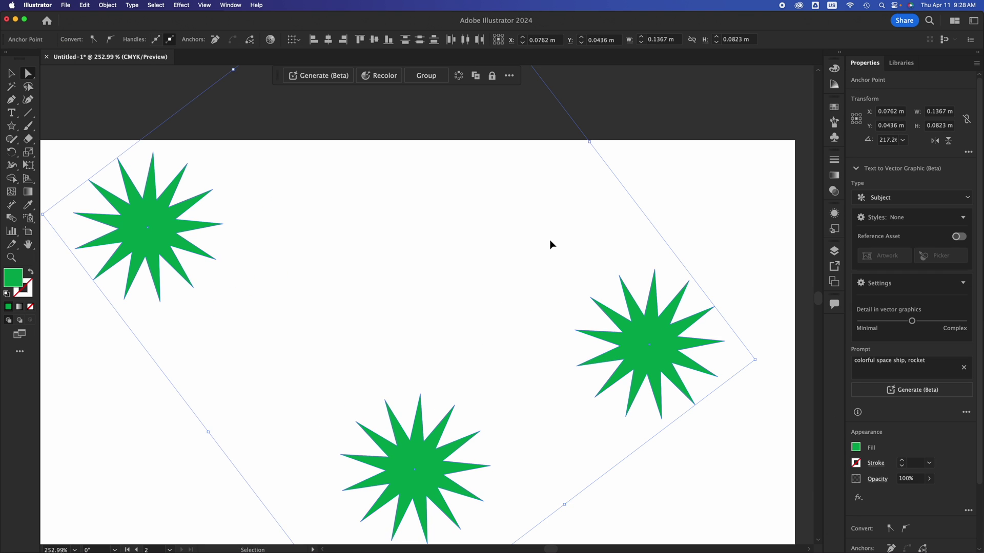
Step: Drag the bottom star up to the artboard centre and select all three stars
click(553, 244)
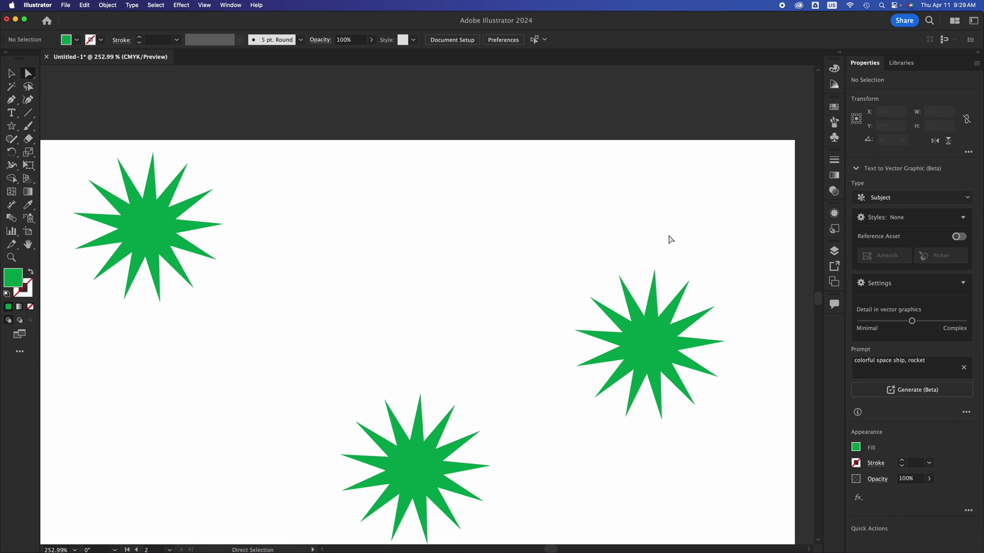
drag(435, 459, 439, 238)
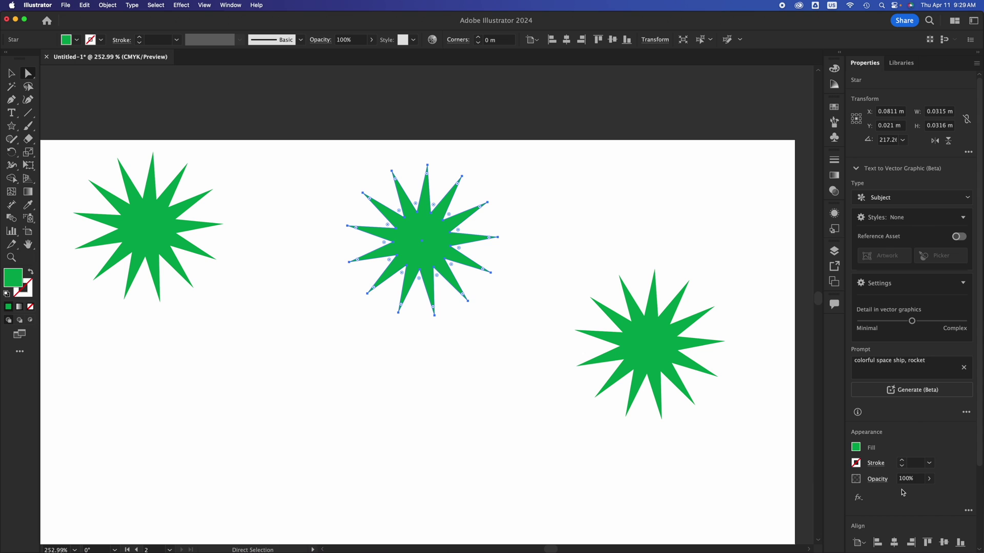
scroll(904, 492, down, 3)
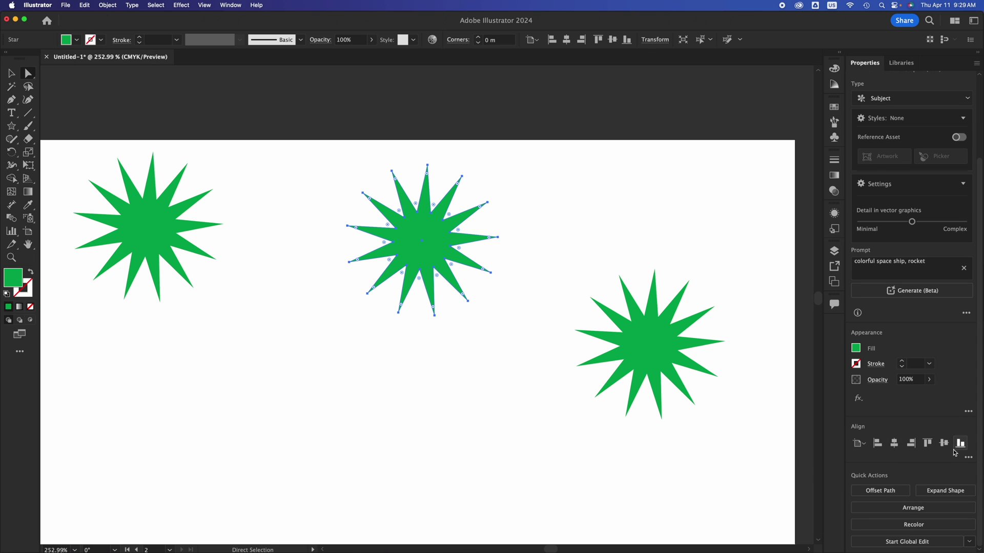
drag(707, 463, 198, 214)
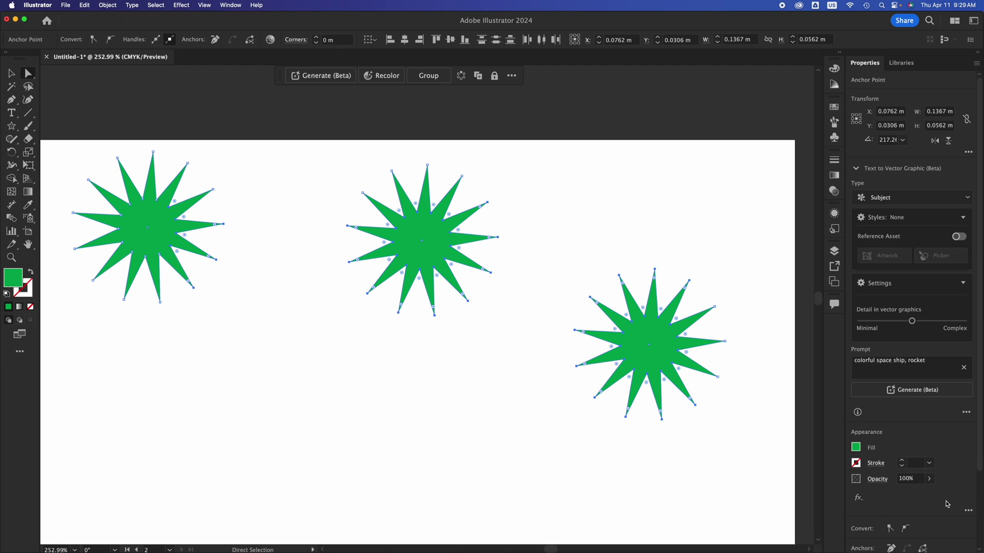
scroll(948, 505, down, 3)
key(v)
drag(660, 489, 123, 195)
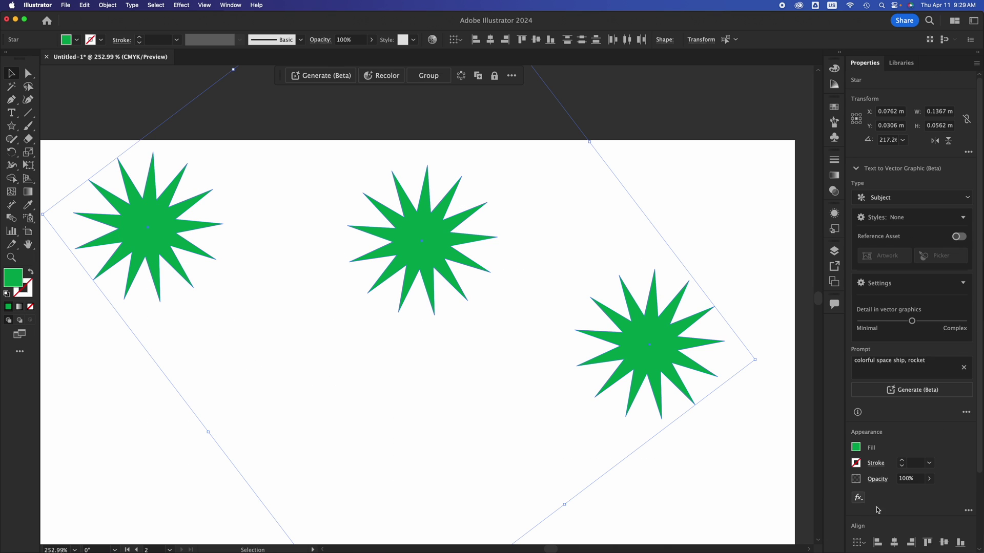
scroll(933, 535, down, 3)
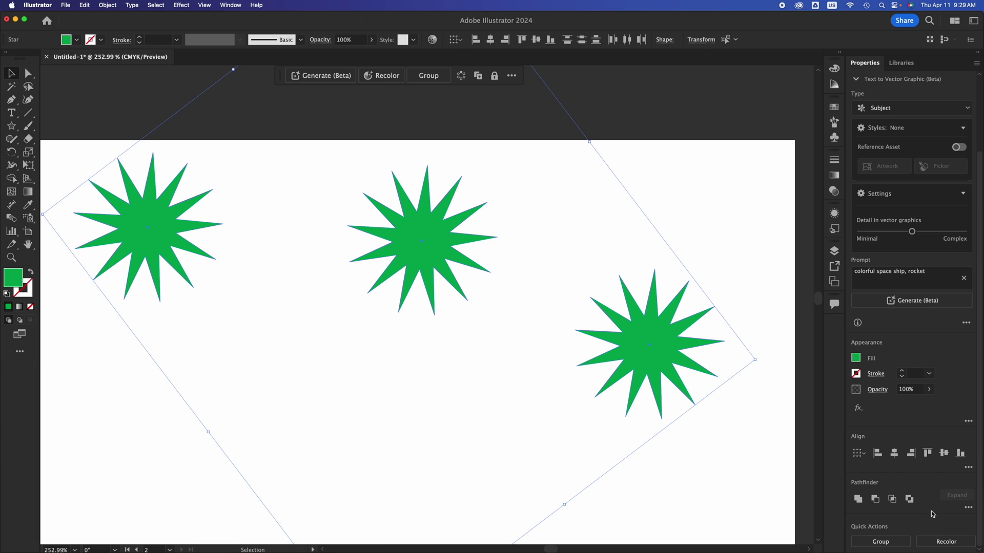
Step: Align the three stars by their top edges and distribute them by horizontal centres
click(927, 453)
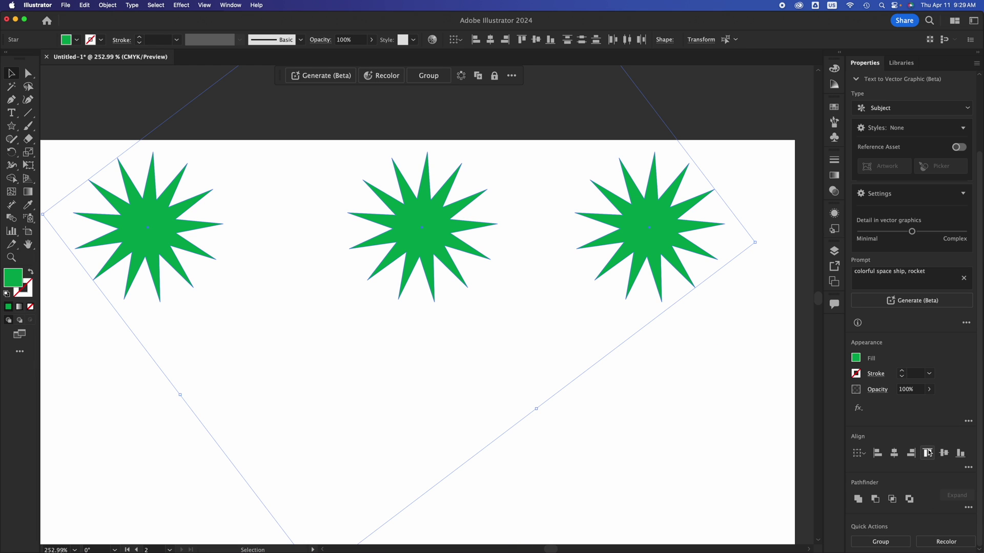
click(755, 419)
drag(754, 414, 160, 175)
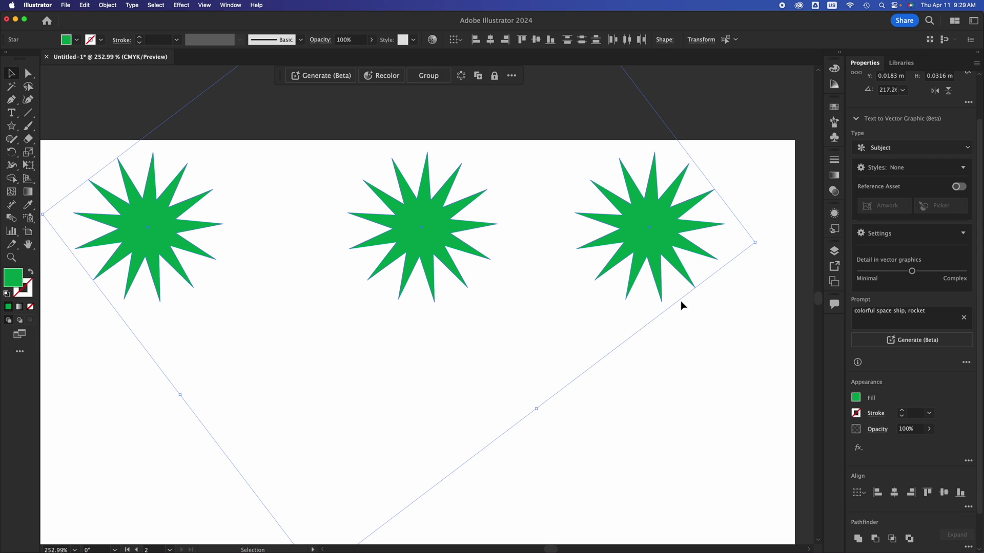
click(967, 507)
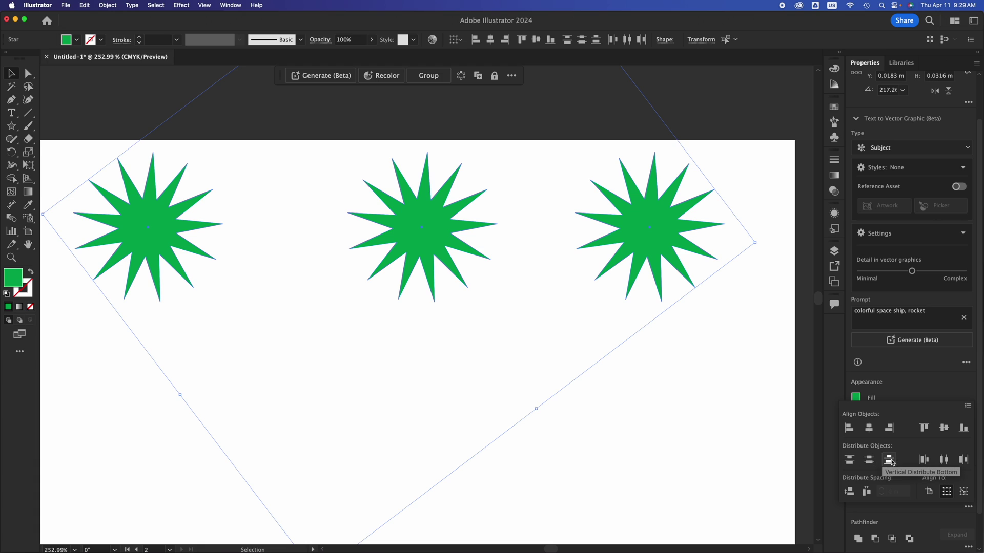
click(948, 465)
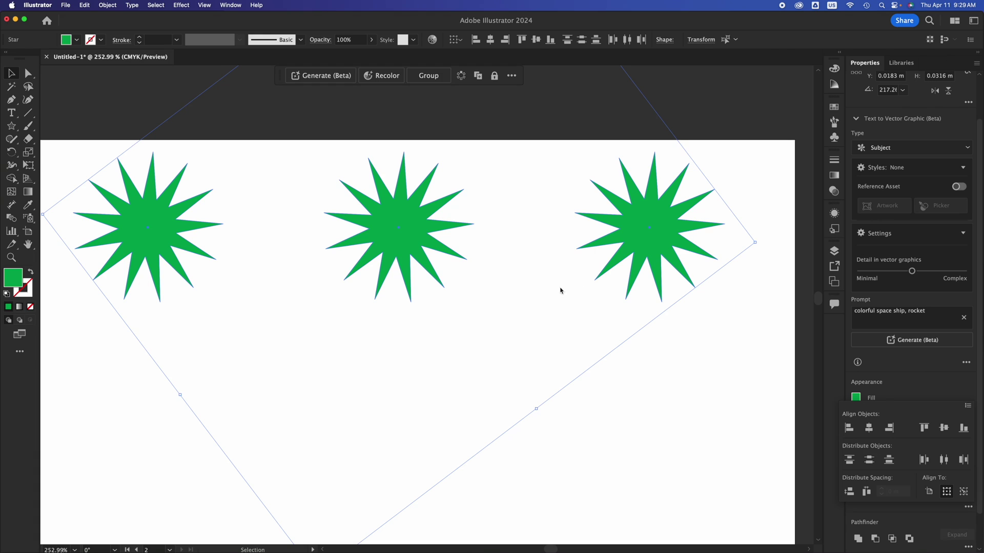
click(708, 418)
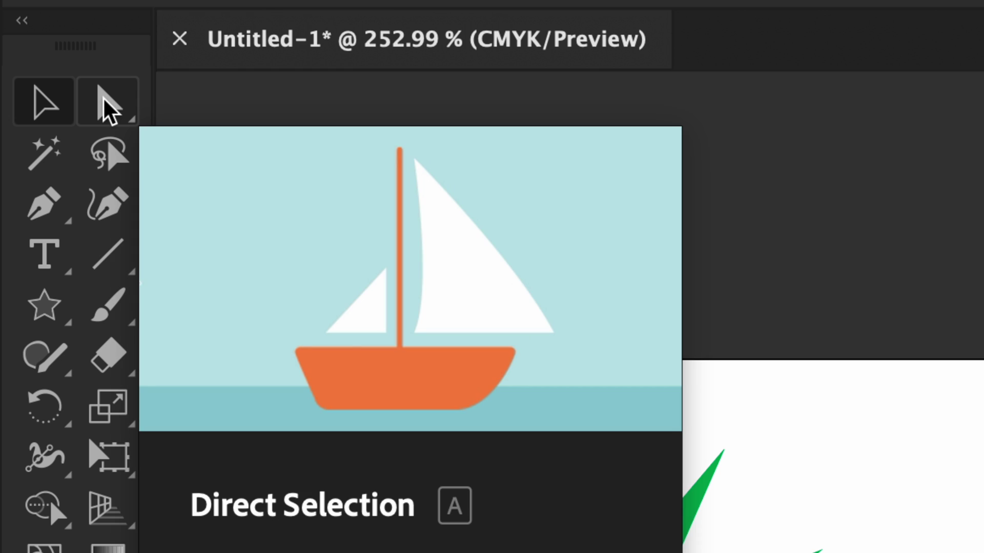
click(101, 102)
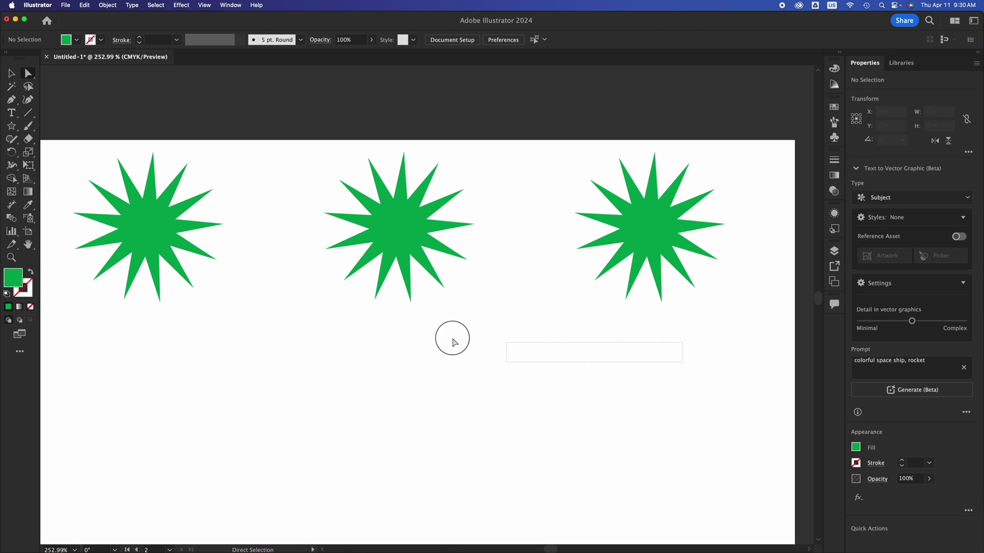
drag(452, 342, 145, 172)
scroll(966, 530, down, 2)
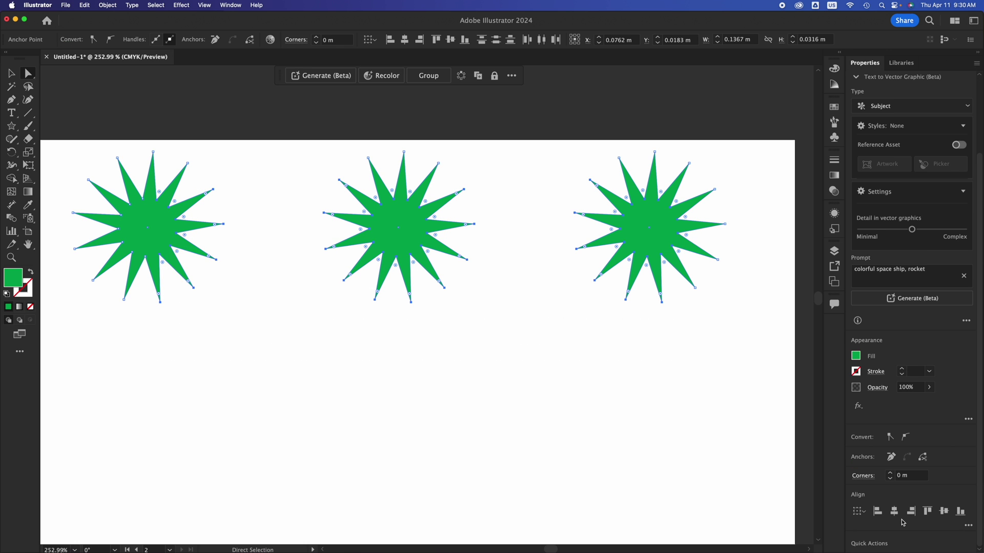
click(968, 525)
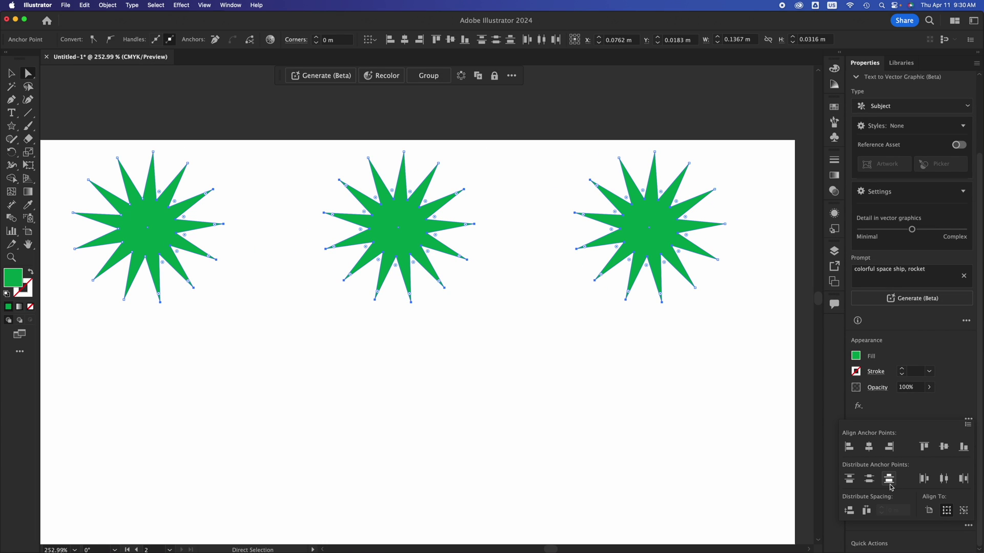
click(927, 480)
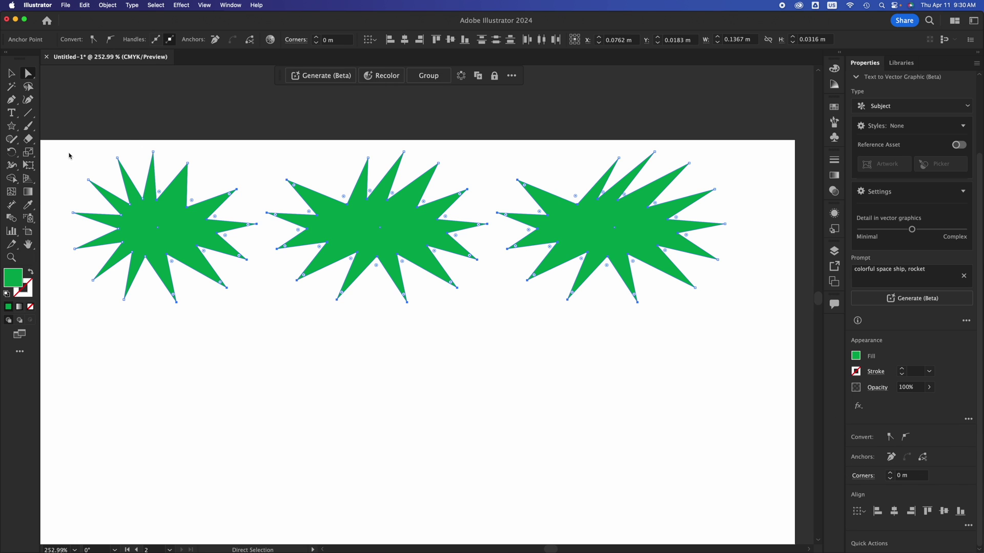
key(super+z)
click(636, 373)
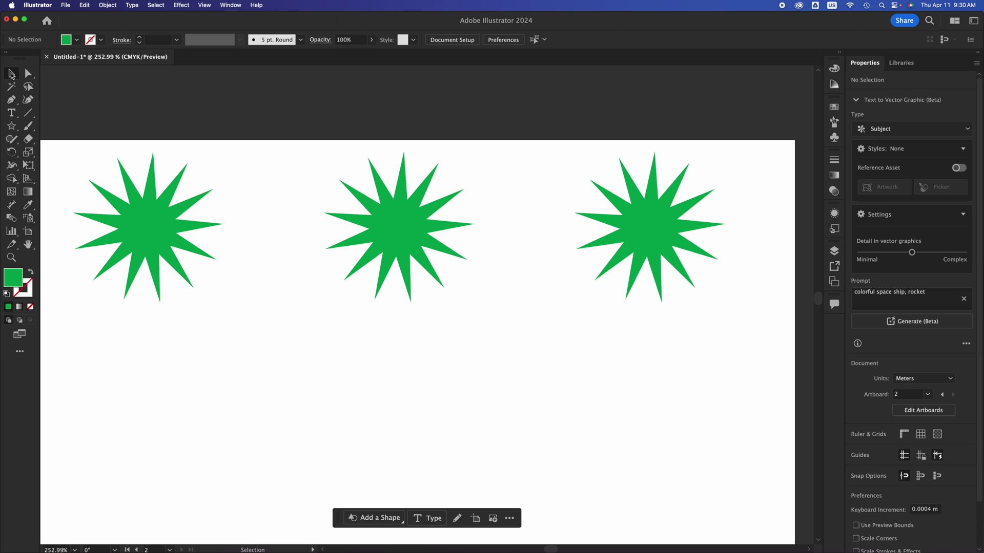
Step: Drag the middle star down out of the row and turn on View > Show Grid
click(121, 207)
drag(134, 214, 379, 271)
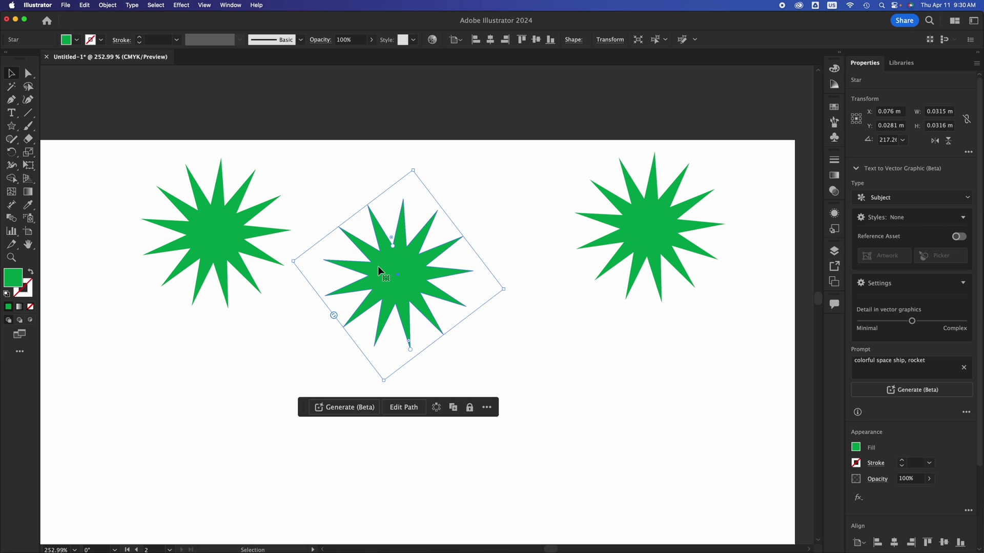
click(205, 5)
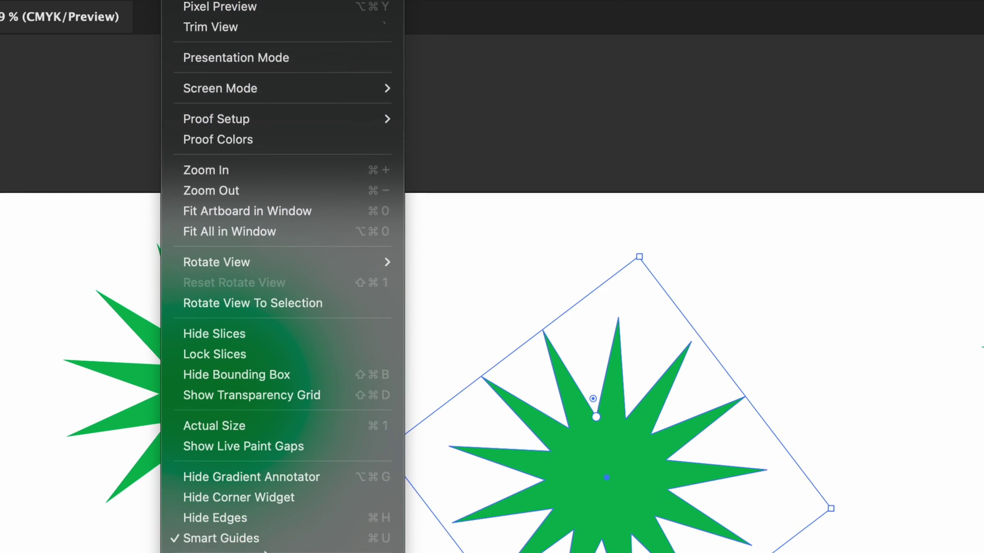
mouse_move(265, 552)
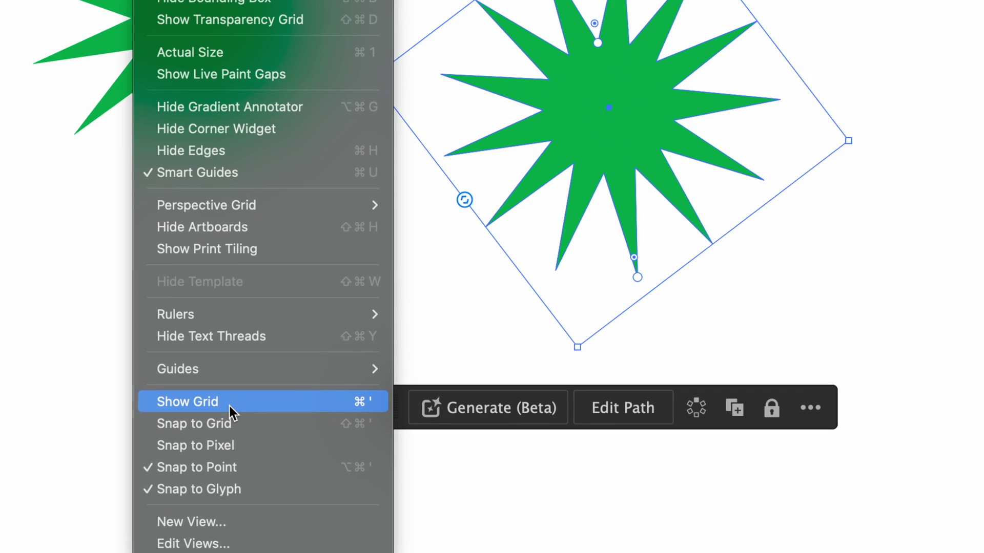
click(213, 403)
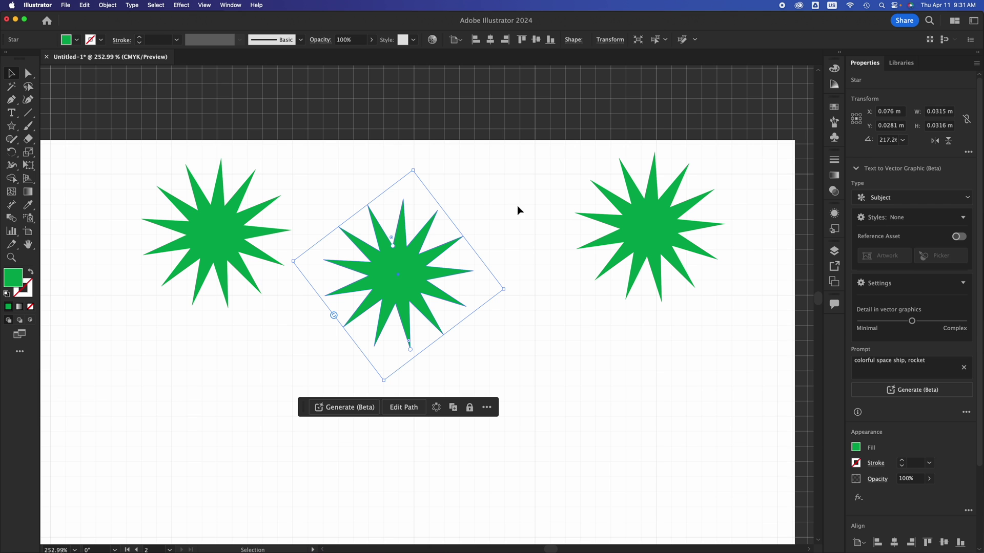
click(435, 261)
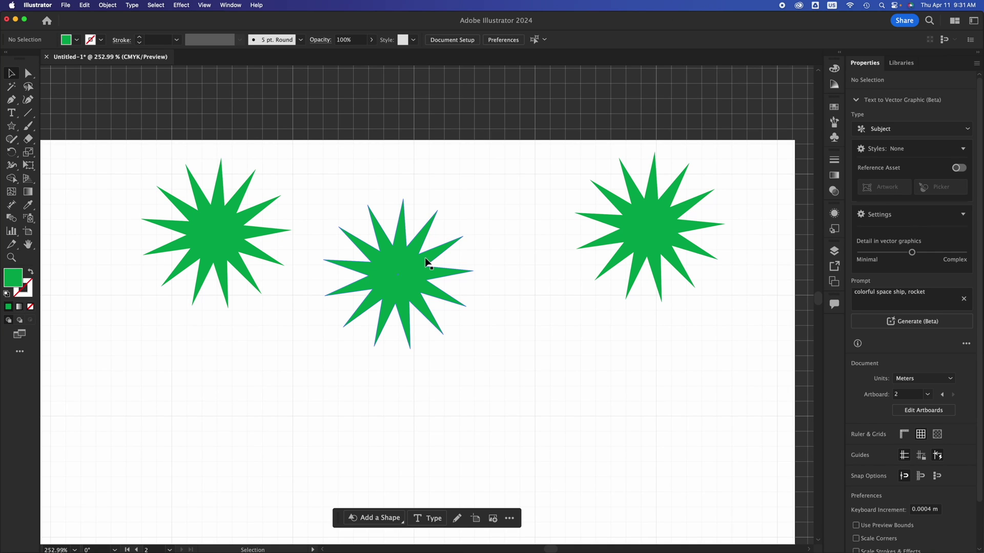
Step: Move the middle star back toward the row and enable View > Snap to Grid
drag(402, 260, 423, 219)
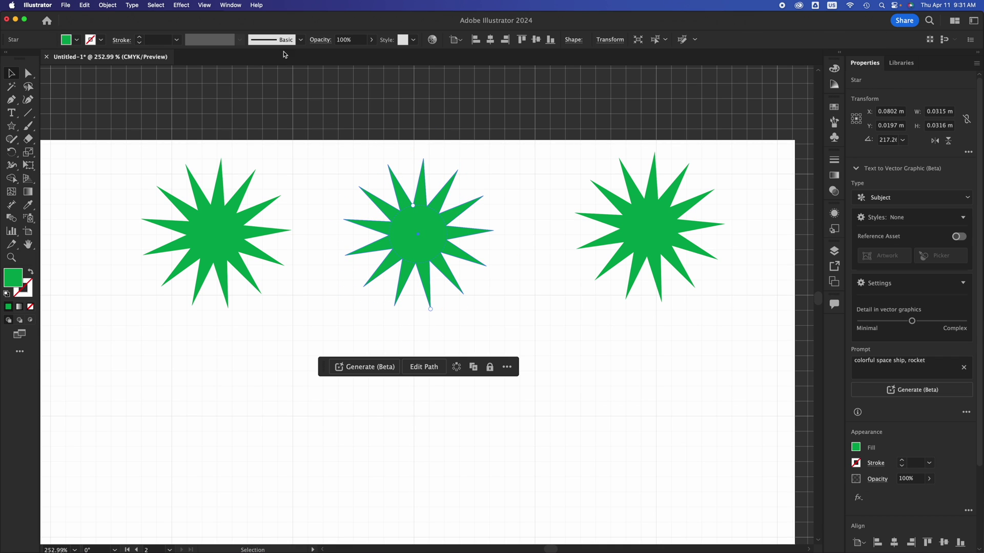
click(206, 5)
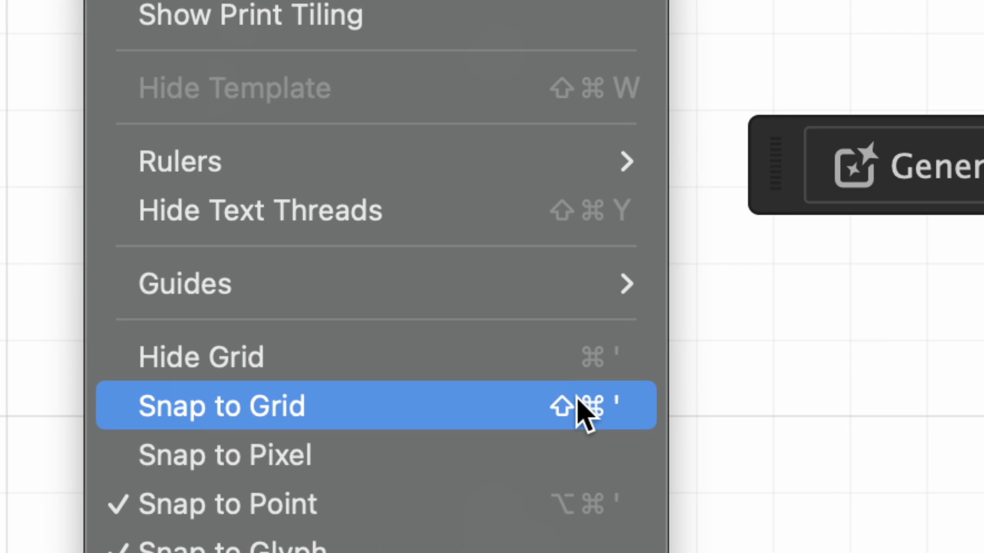
click(296, 413)
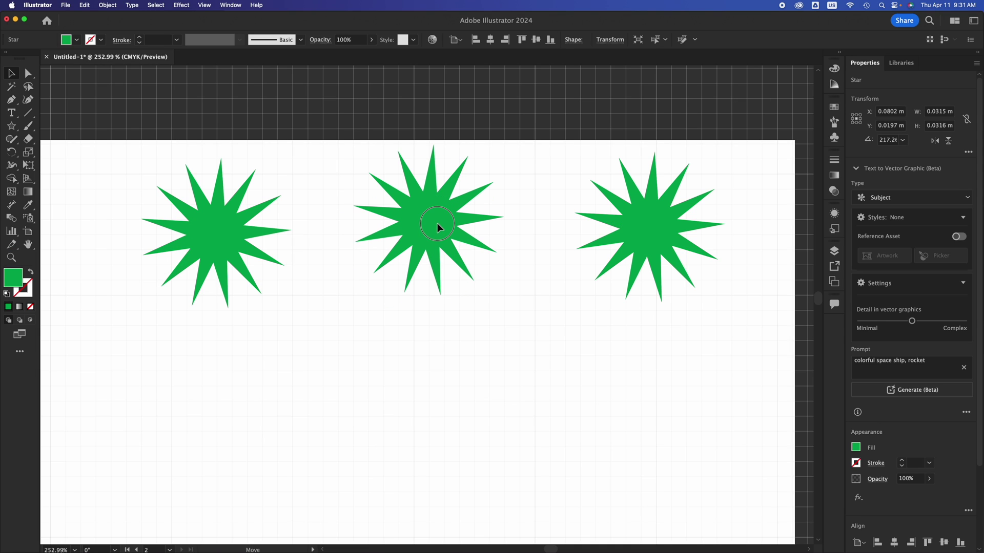
Step: Nudge the left, right and middle stars so all three sit level
click(437, 222)
click(213, 238)
drag(213, 256, 213, 241)
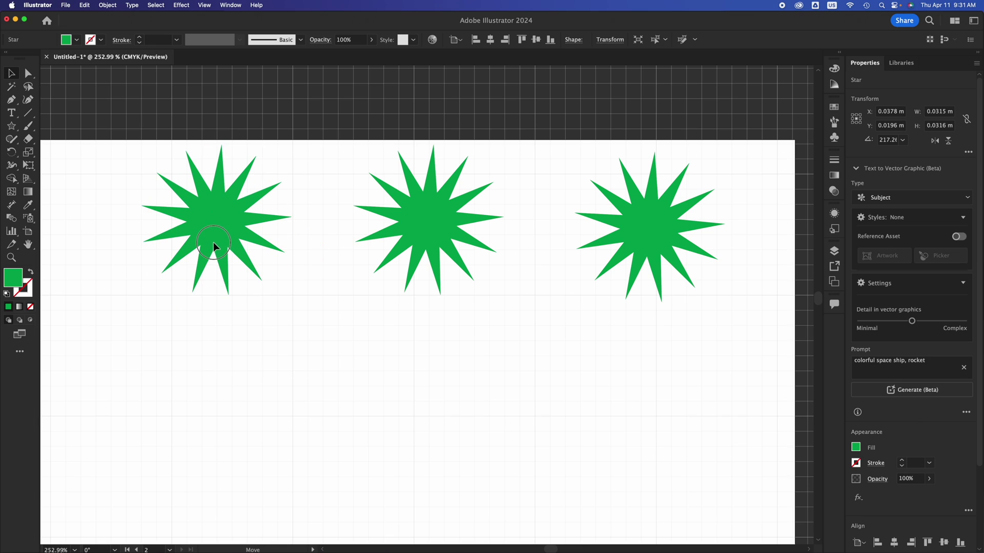
drag(677, 227, 670, 220)
click(444, 229)
drag(443, 229, 429, 235)
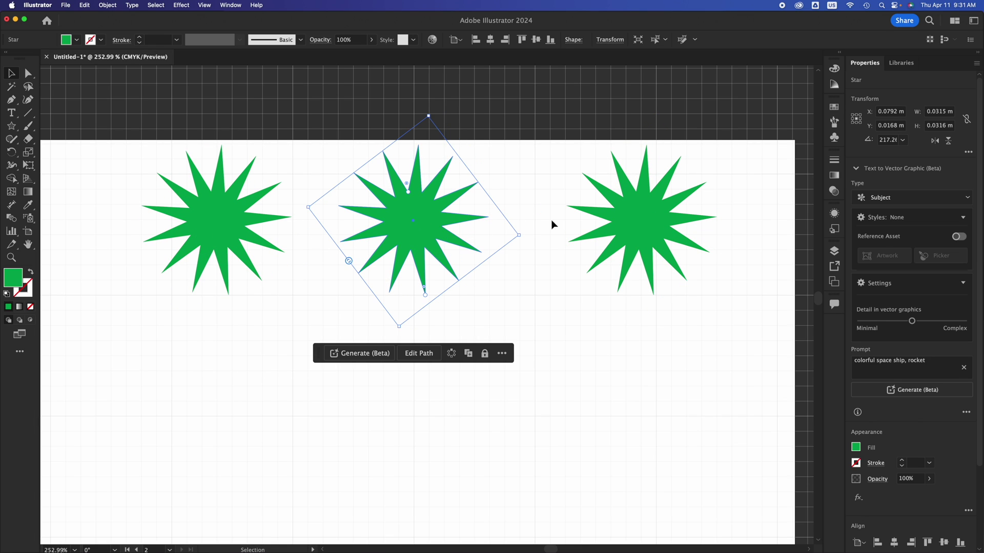
Step: Hide the canvas grid via View > Hide Grid and deselect
click(215, 5)
click(238, 407)
click(278, 303)
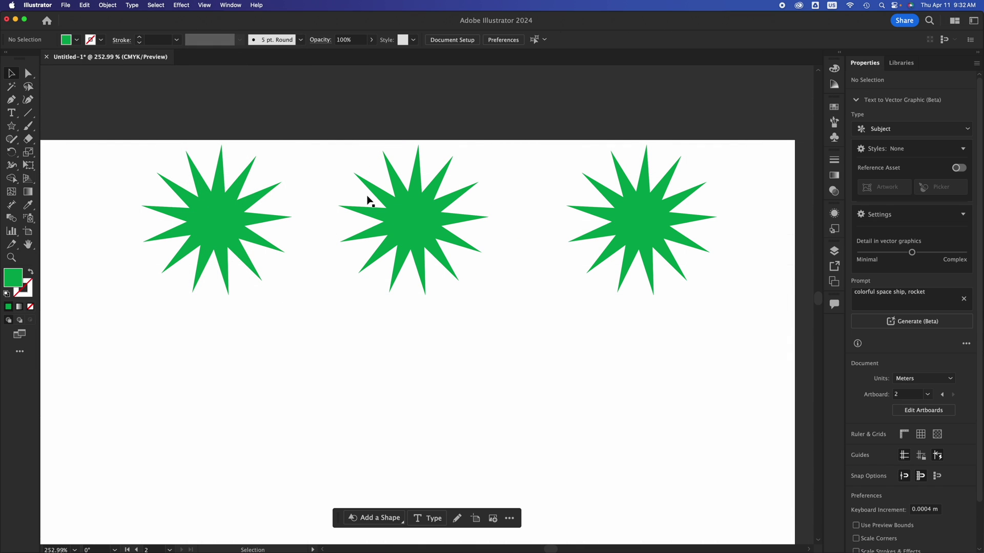
Step: Select all three stars and move them together down and to the left
drag(683, 352, 202, 175)
click(641, 270)
click(631, 240)
drag(649, 240, 608, 383)
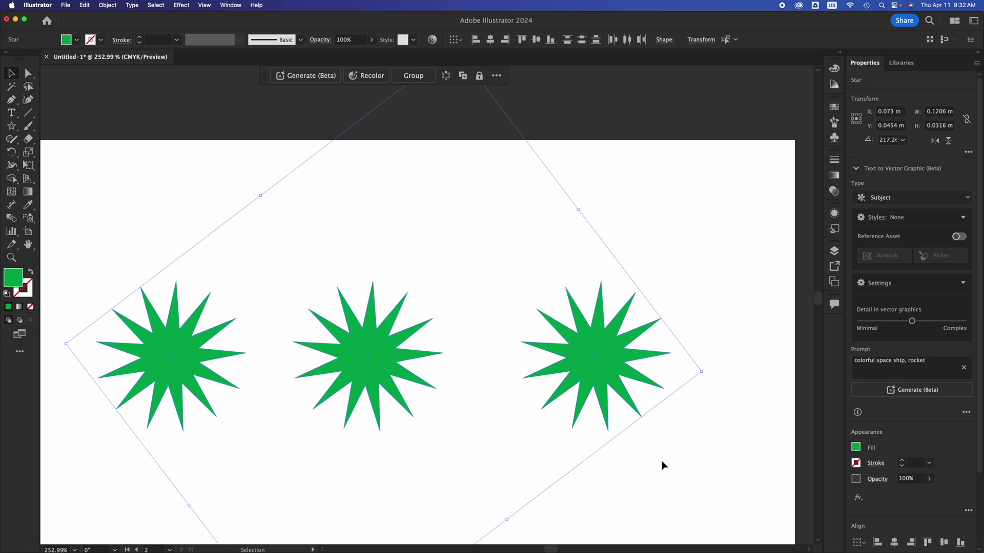
click(631, 397)
Step: Raise the right star toward the artboard's top right, above the other two
click(604, 353)
drag(598, 363, 607, 237)
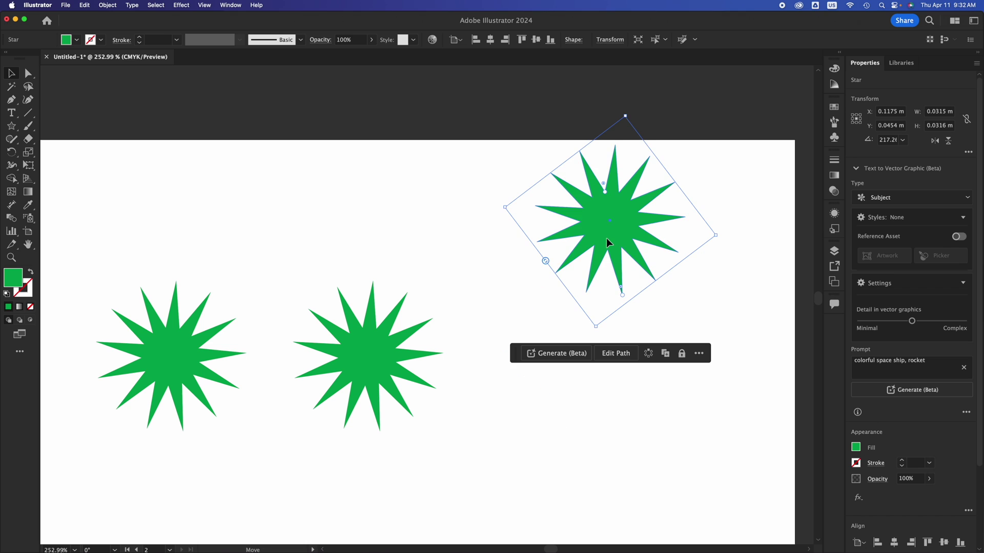
scroll(607, 238, down, 5)
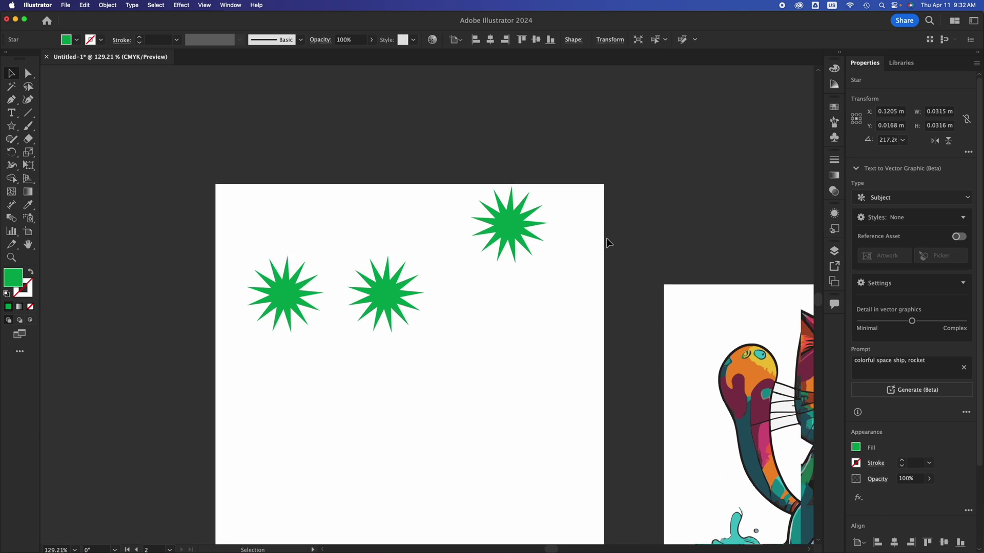
scroll(607, 238, right, 3)
Step: Deselect the star, fit the cat artboard in the window, and zoom in on the cat's mouth
click(607, 241)
key(super+0)
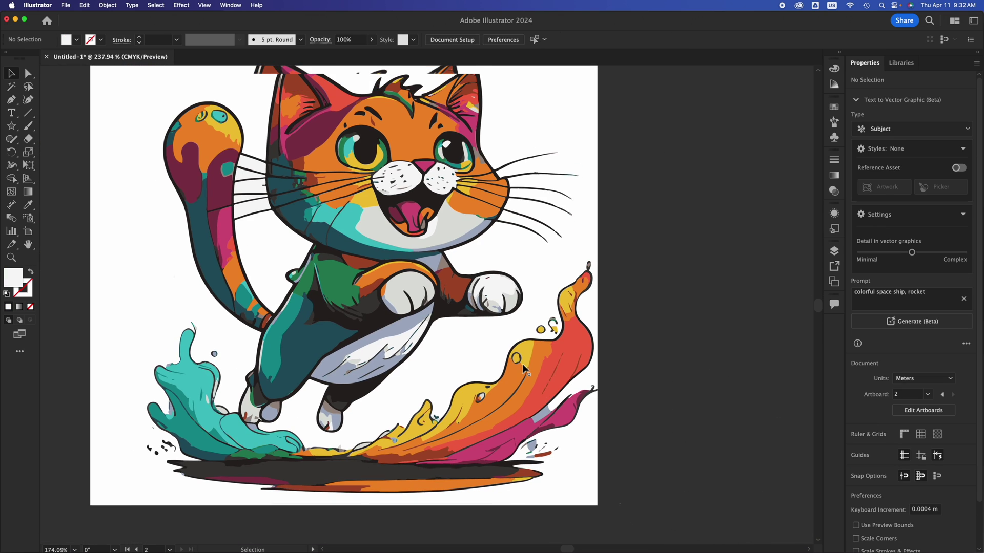
scroll(521, 364, up, 3)
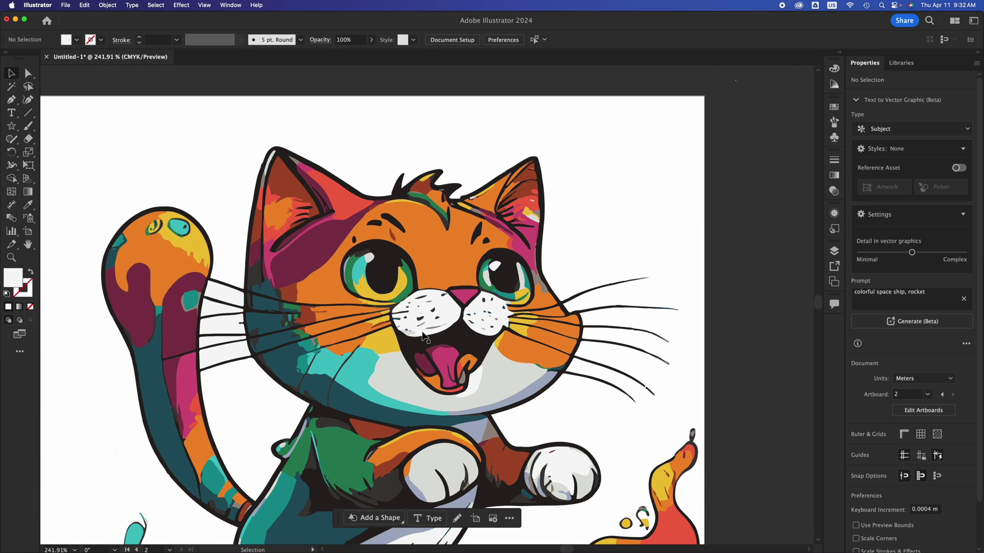
scroll(423, 338, up, 2)
scroll(423, 338, up, 1)
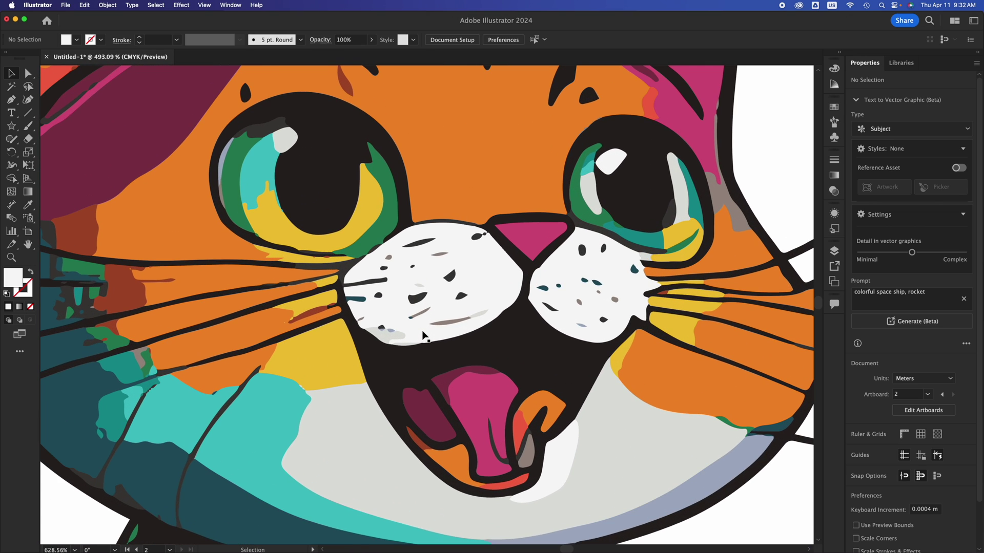
scroll(423, 338, up, 1)
Step: Zoom back out to the whole cat and marquee-select most of its pieces
scroll(424, 337, down, 1)
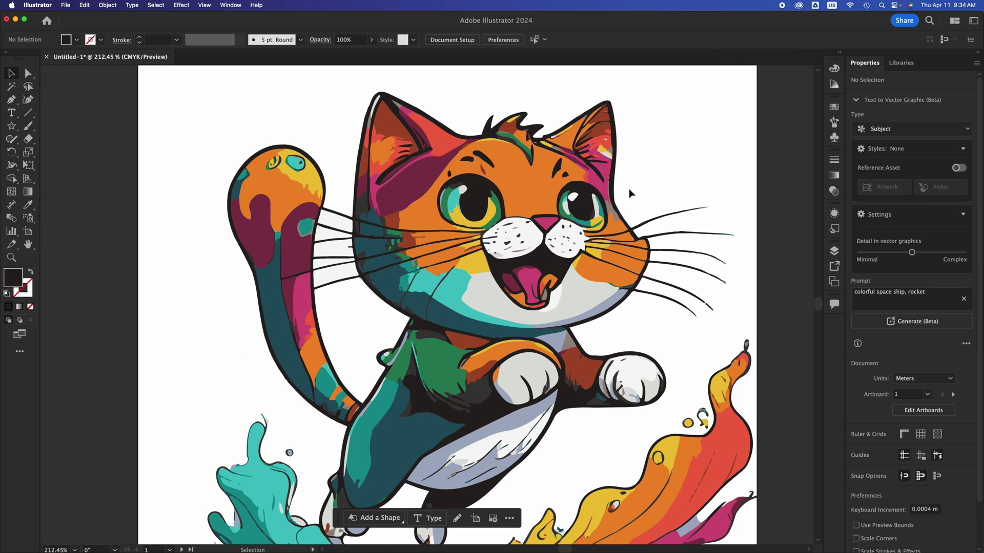
scroll(629, 190, up, 1)
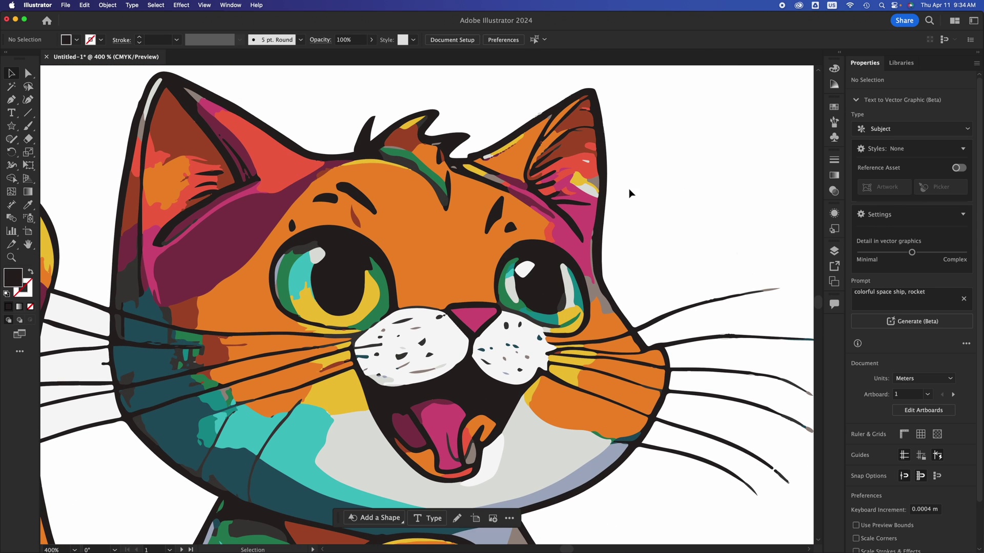
scroll(628, 188, down, 1)
mouse_move(613, 208)
mouse_down()
mouse_move(343, 445)
mouse_move(219, 485)
mouse_move(207, 514)
mouse_move(167, 475)
mouse_move(170, 481)
mouse_up()
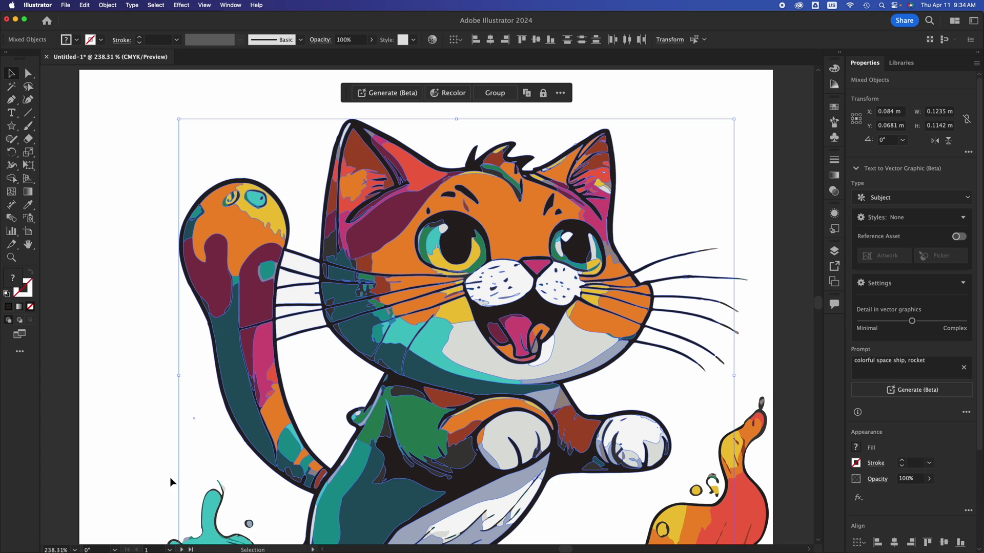
key(super+g)
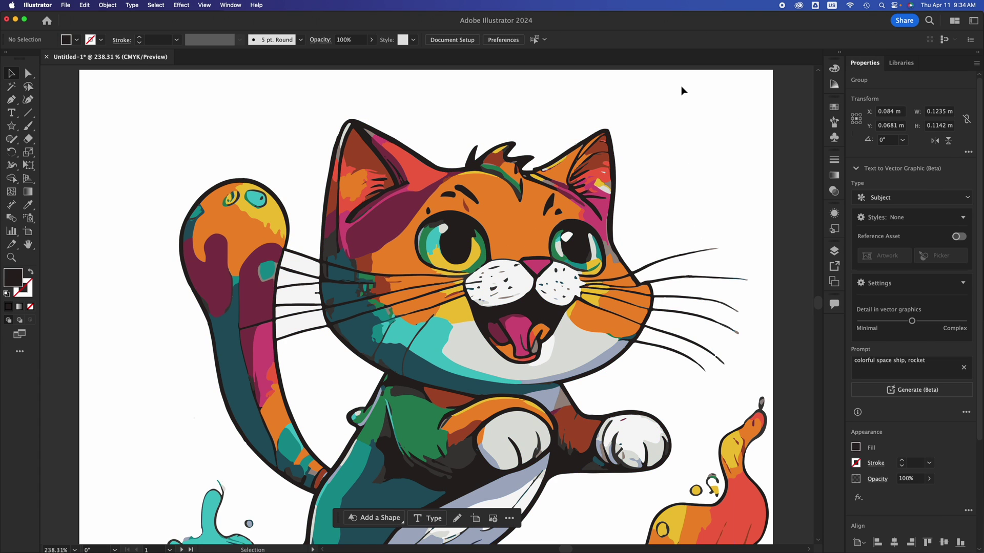
drag(562, 195, 562, 176)
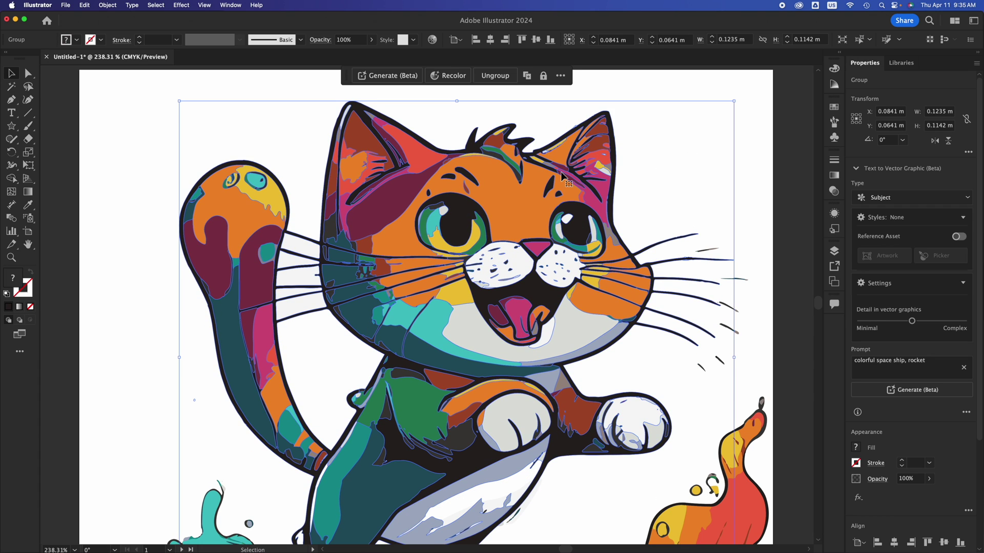
key(super+z)
click(686, 90)
drag(687, 91, 177, 484)
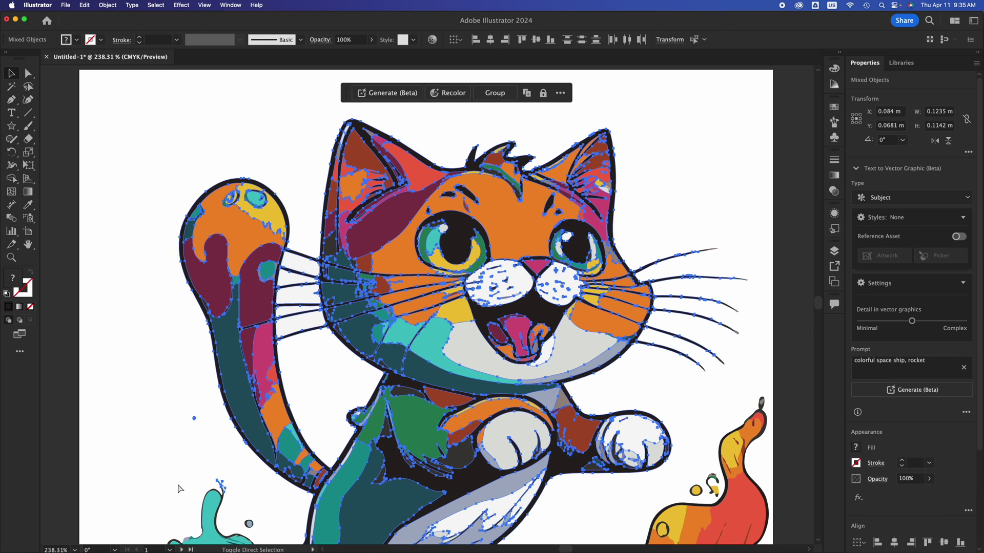
click(177, 484)
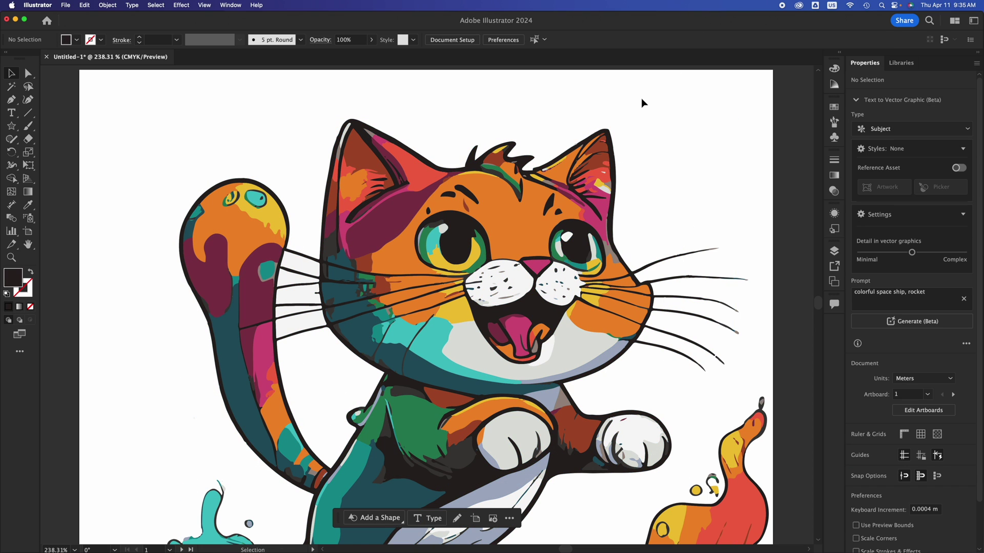
click(521, 233)
scroll(521, 232, up, 5)
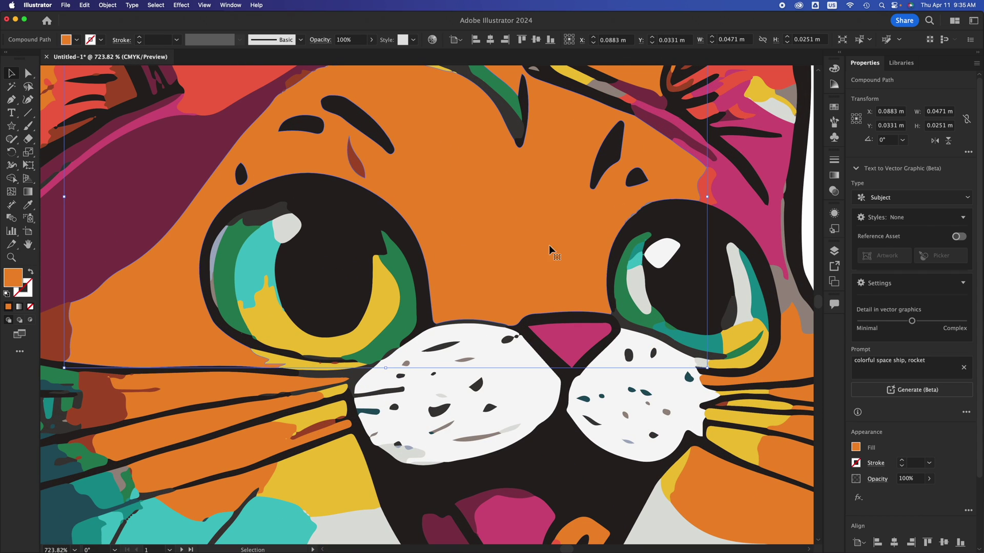
Step: Undo an accidental nose move, give the cat's nose fill #C10E52, then deselect
click(570, 342)
drag(570, 342, 527, 226)
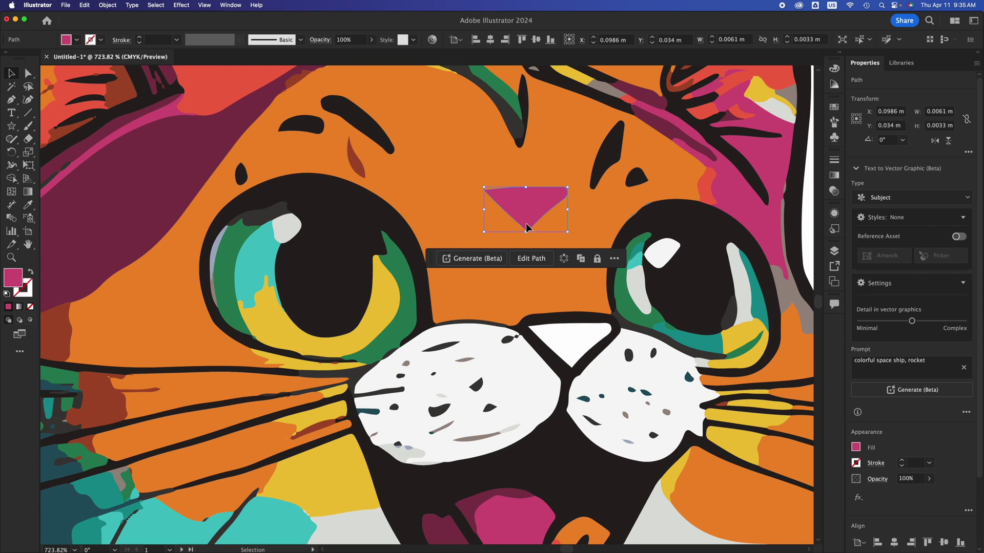
key(super+z)
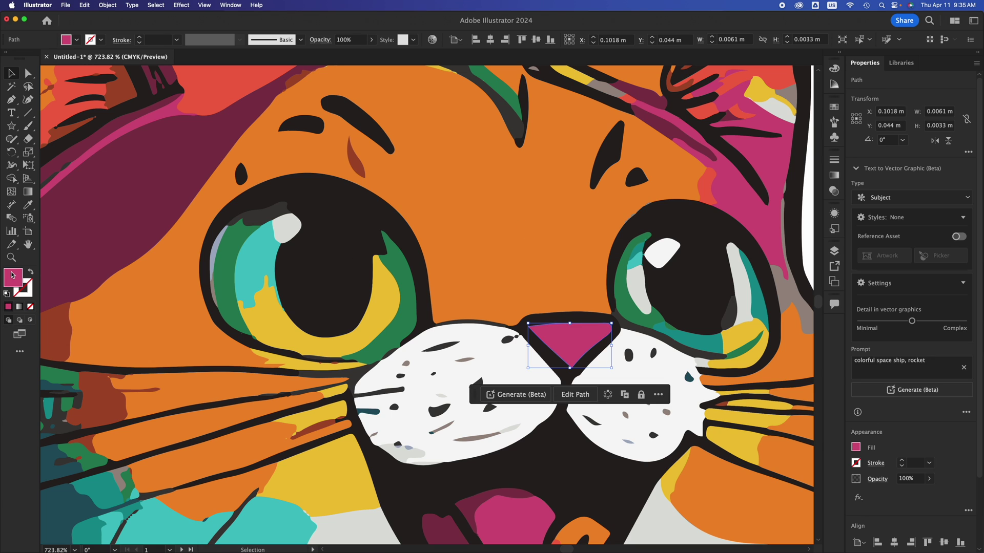
double_click(12, 275)
text(C10E52)
click(379, 155)
click(806, 204)
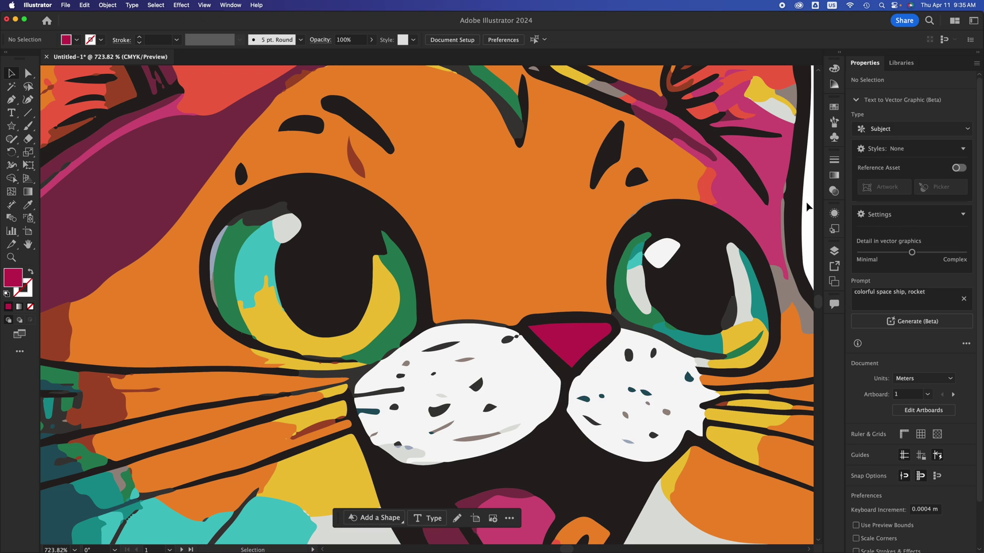
scroll(806, 201, down, 10)
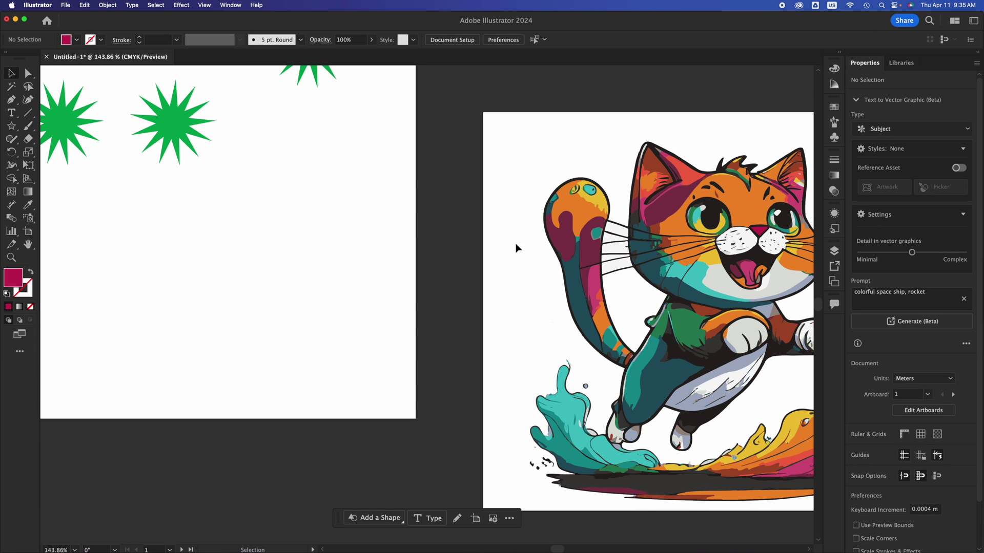
scroll(515, 248, right, 5)
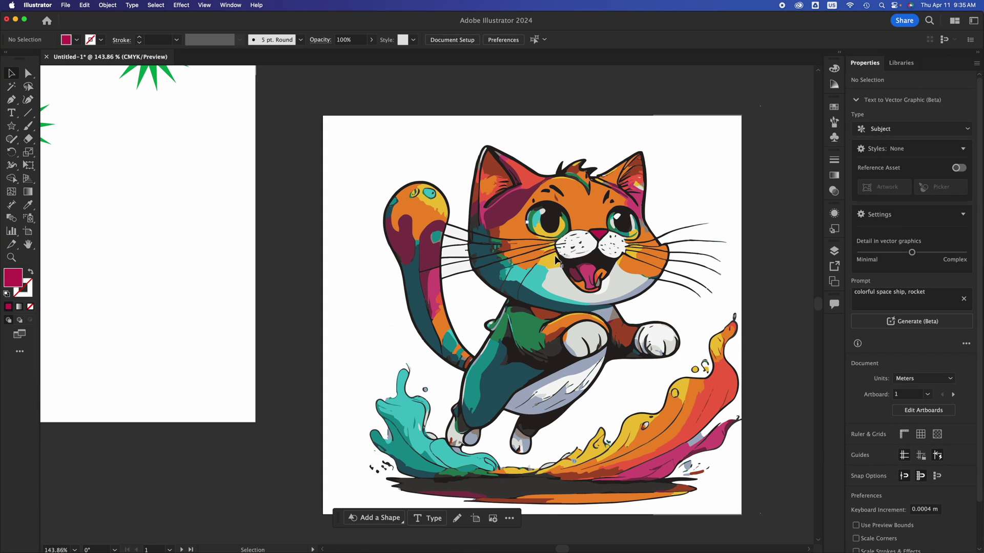